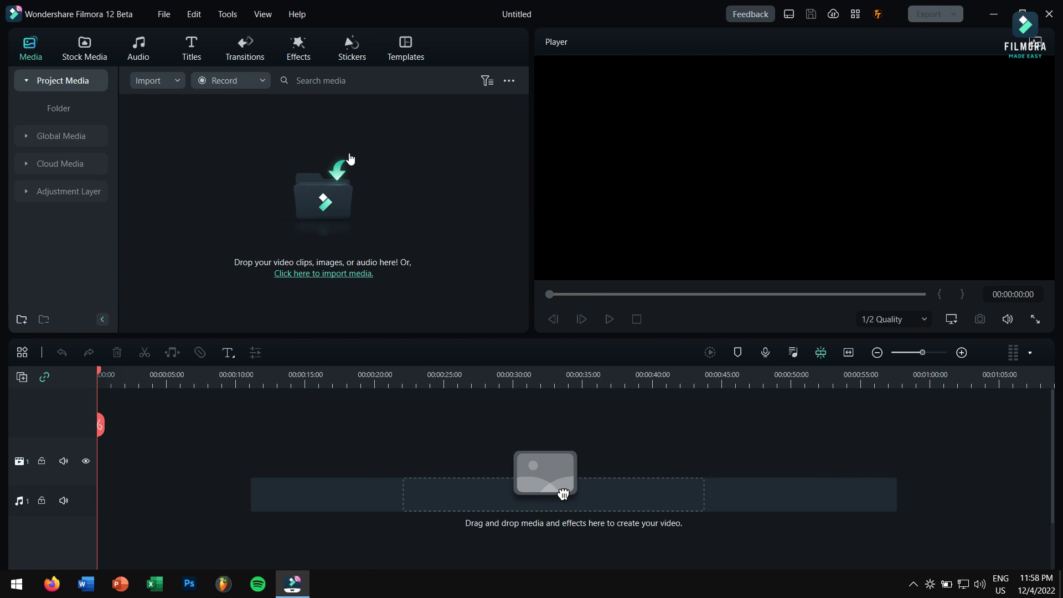
- Switch the workspace layout to Short Video, then back to Default
{"action": "left_click", "coordinate": [793, 17]}
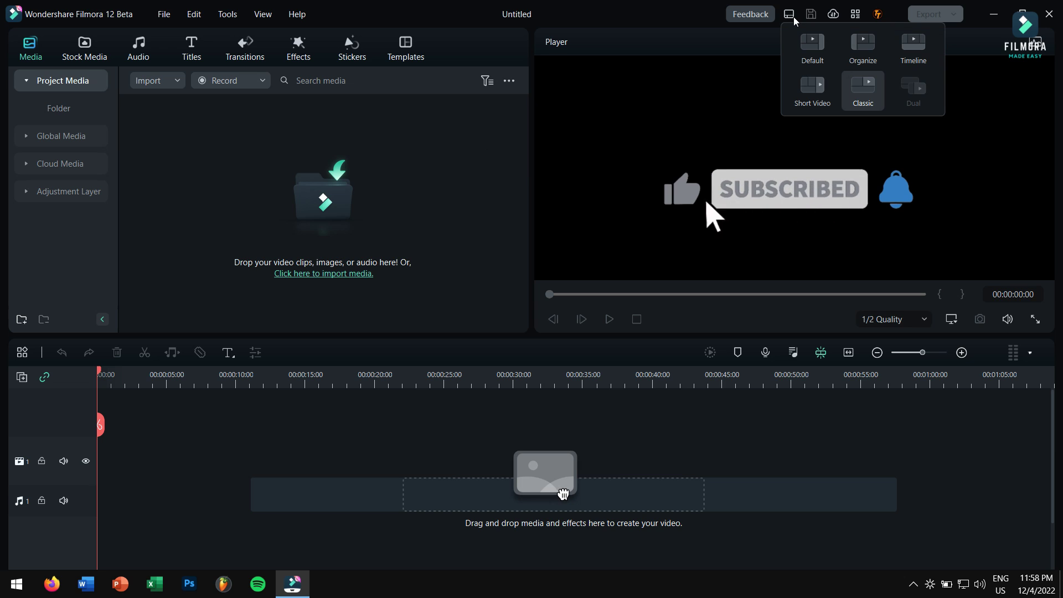
{"action": "left_click", "coordinate": [813, 88]}
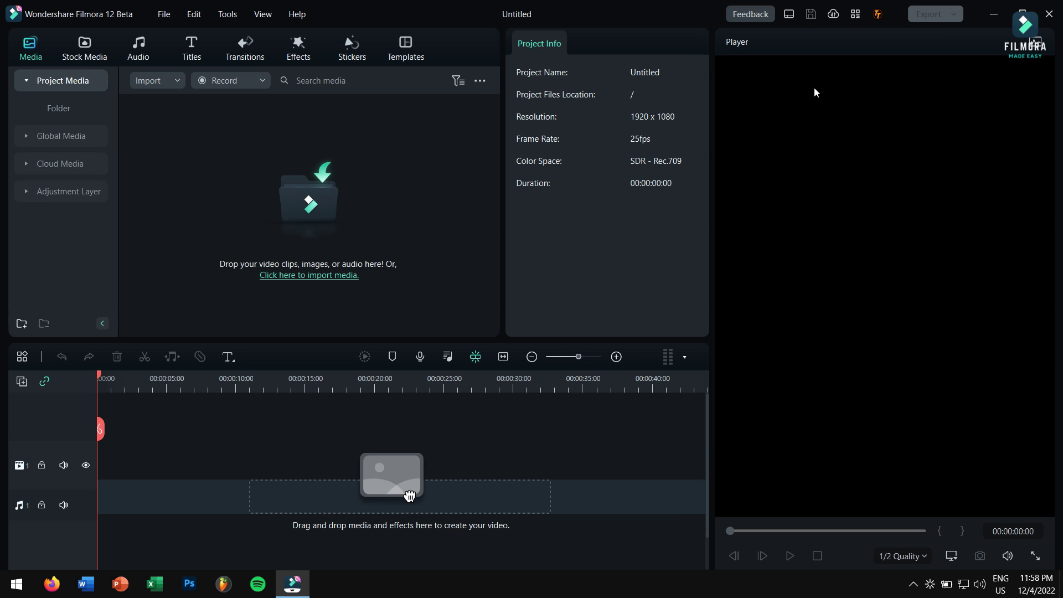
{"action": "left_click", "coordinate": [794, 15]}
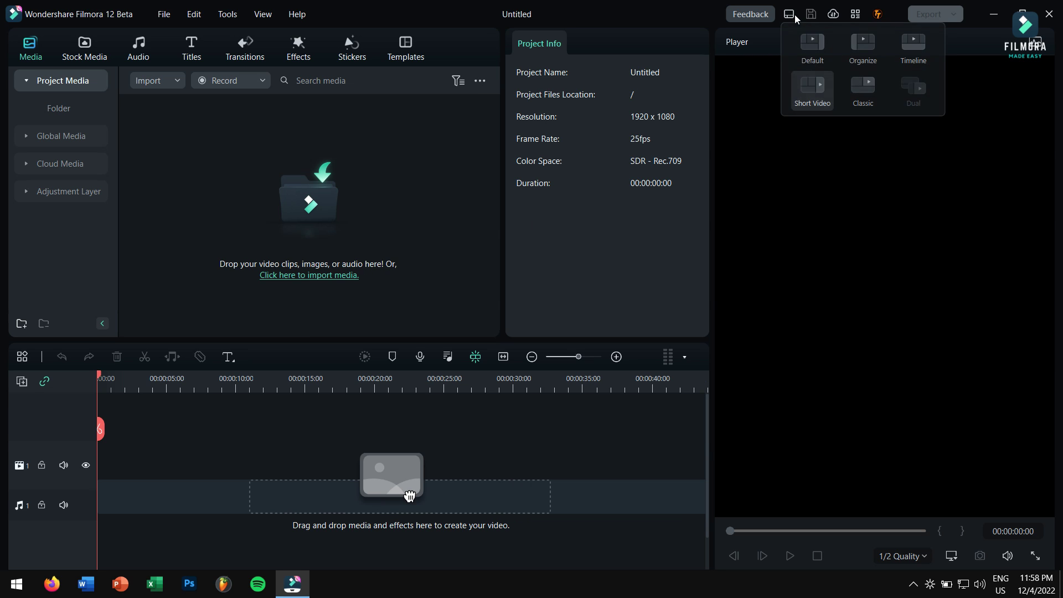
{"action": "left_click", "coordinate": [809, 48]}
{"action": "left_click", "coordinate": [796, 15]}
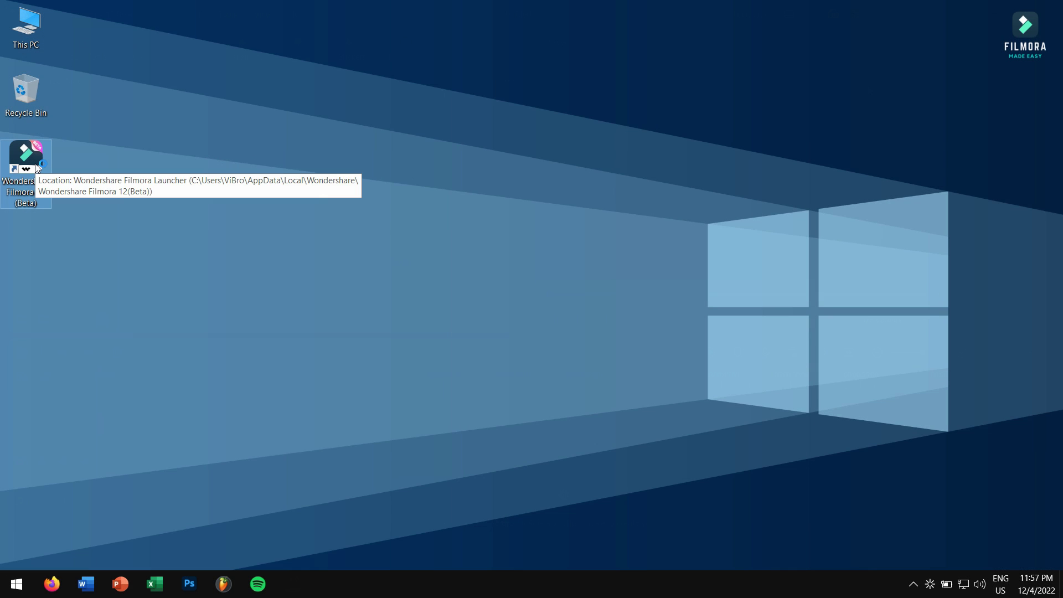
- Launch Filmora and keep the aspect ratio at 16:9 (Widescreen)
{"action": "double_click", "coordinate": [36, 168]}
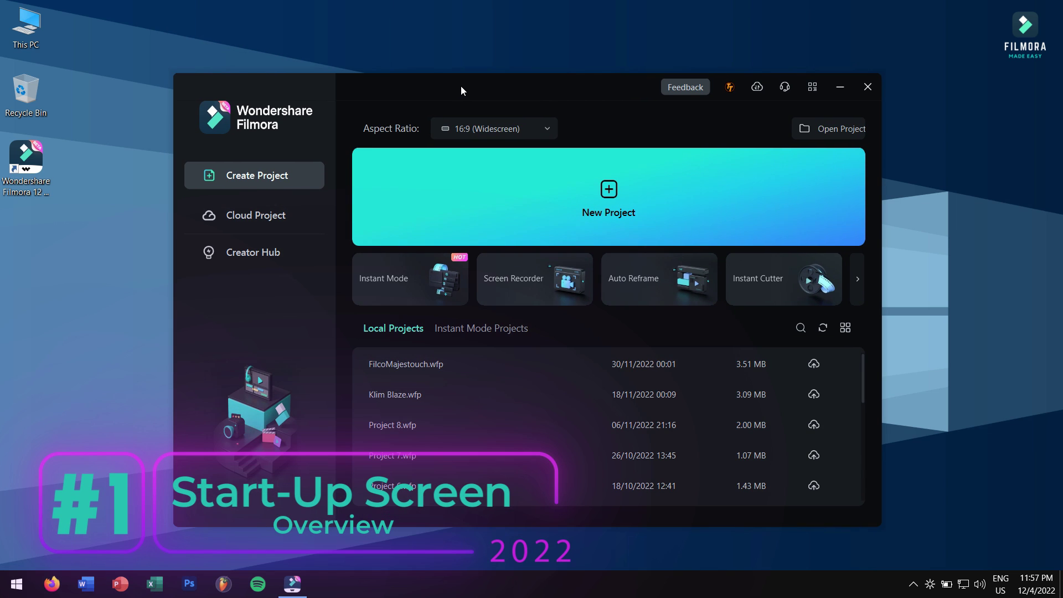
{"action": "scroll", "coordinate": [622, 397], "scroll_direction": "down", "scroll_amount": 4}
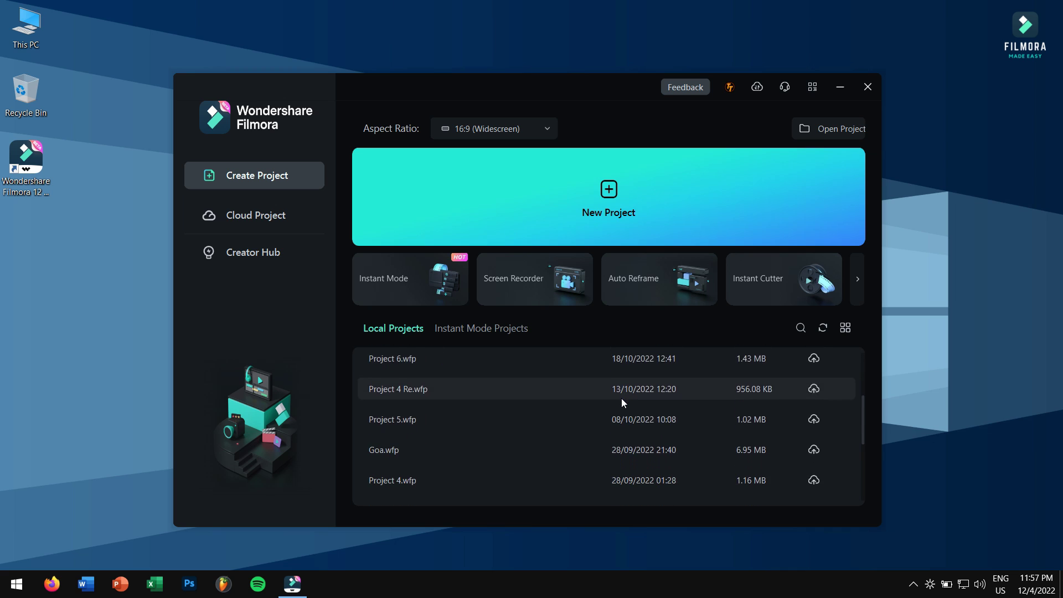
{"action": "scroll", "coordinate": [621, 397], "scroll_direction": "down", "scroll_amount": 3}
{"action": "scroll", "coordinate": [620, 397], "scroll_direction": "up", "scroll_amount": 7}
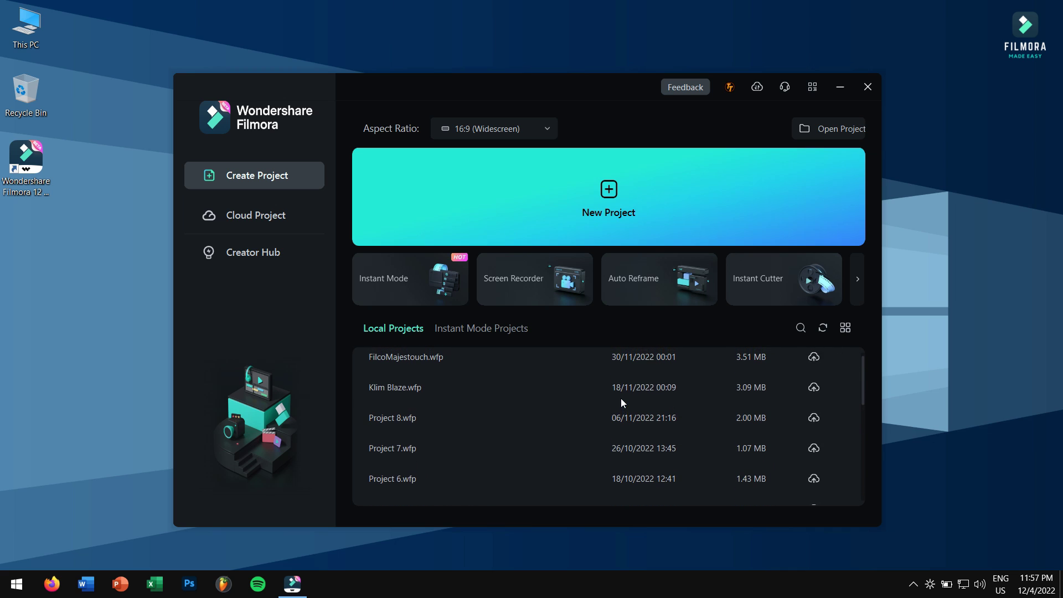
{"action": "left_click", "coordinate": [489, 123]}
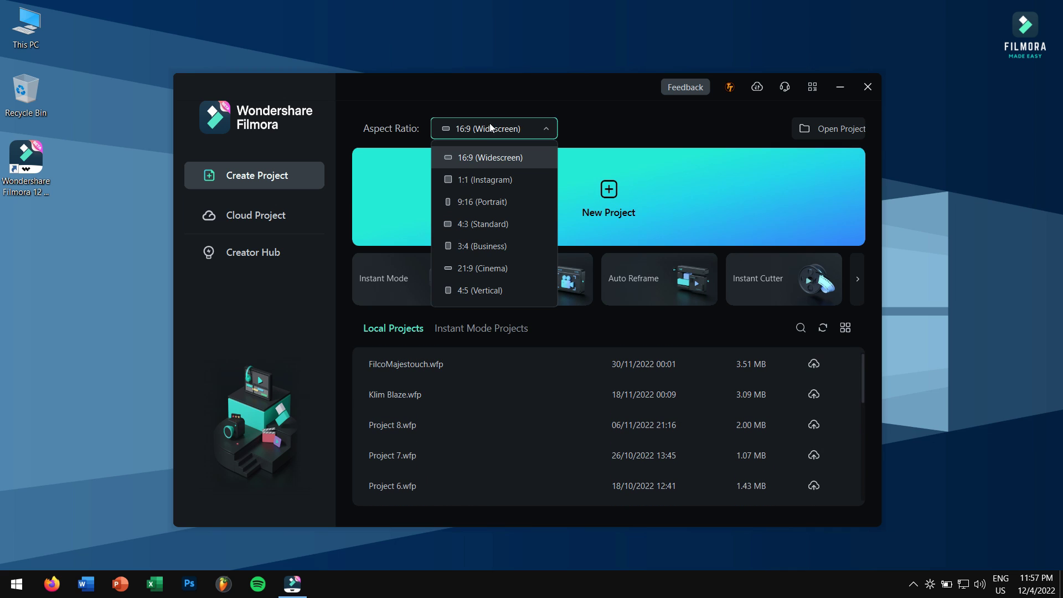
{"action": "left_click", "coordinate": [604, 133]}
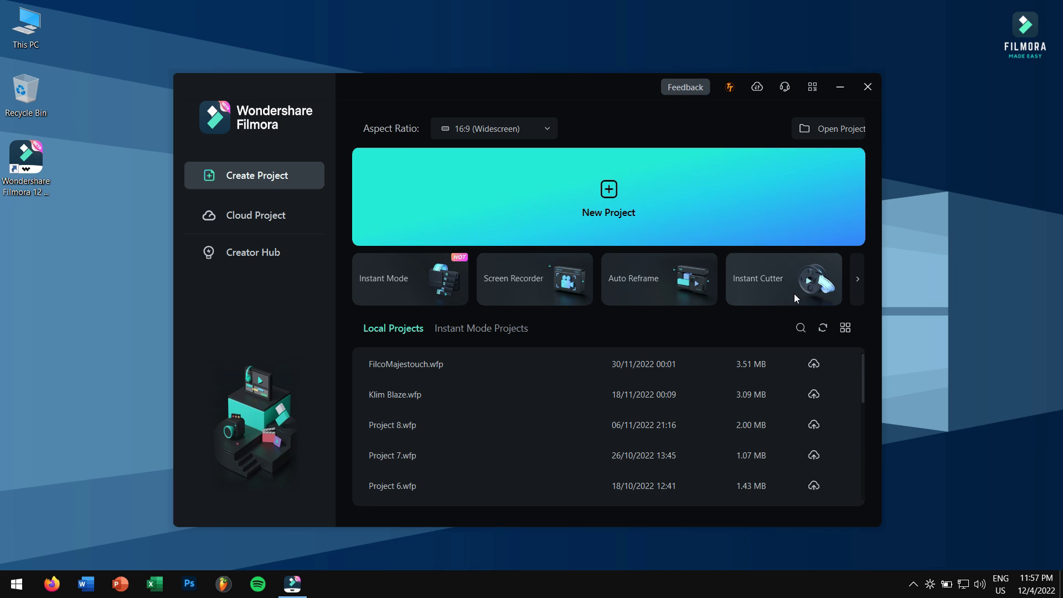
- Scroll the launcher's feature carousel to reveal more quick features like Silence Detection
{"action": "left_click", "coordinate": [856, 287]}
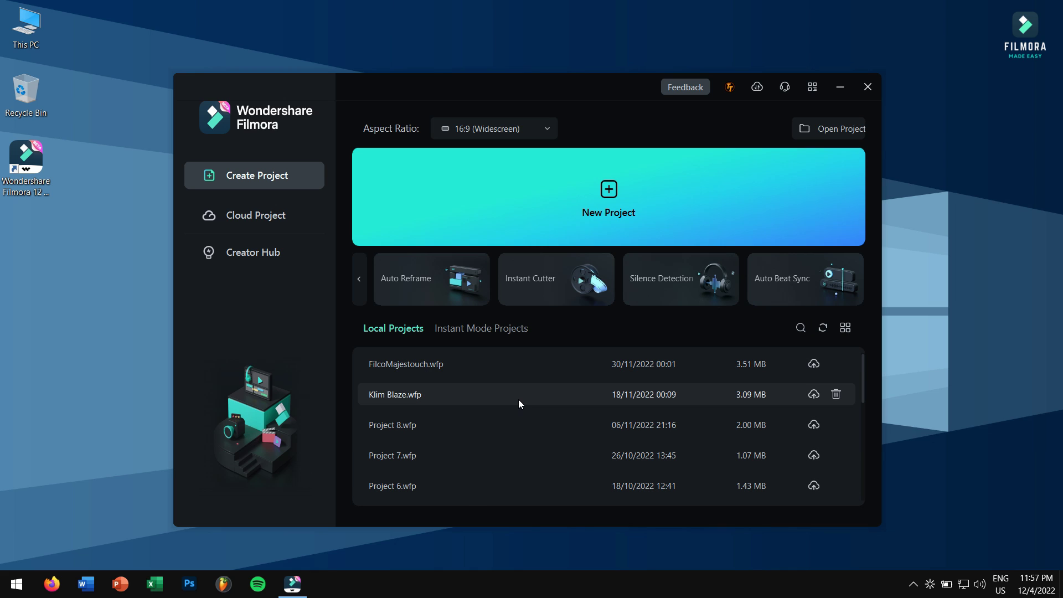
{"action": "scroll", "coordinate": [518, 399], "scroll_direction": "down", "scroll_amount": 3}
{"action": "scroll", "coordinate": [517, 397], "scroll_direction": "up", "scroll_amount": 3}
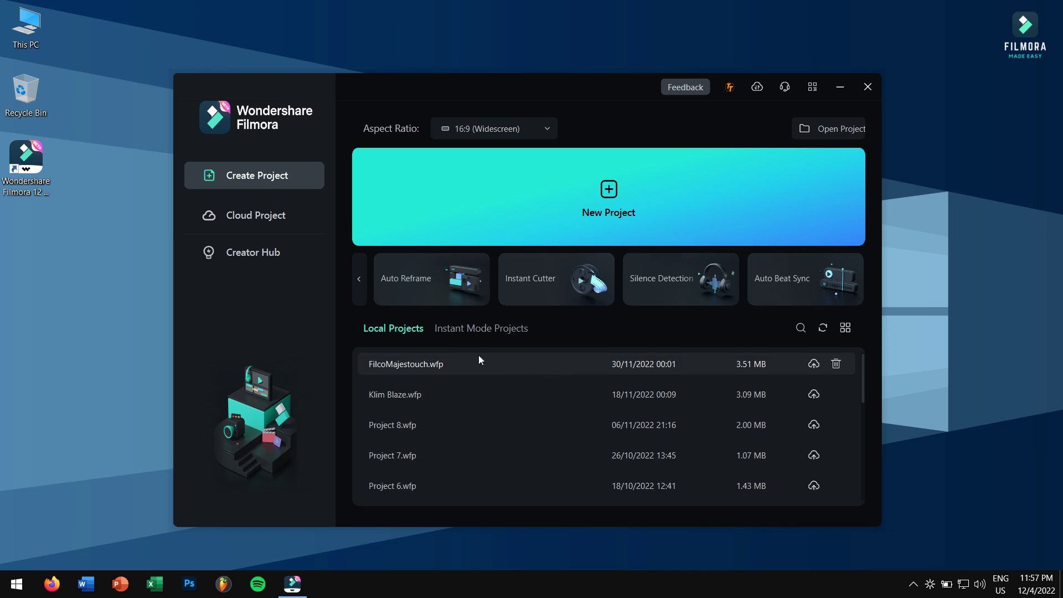
- Browse Creator Hub's Advanced tips videos, then start a new empty project
{"action": "left_click", "coordinate": [275, 254]}
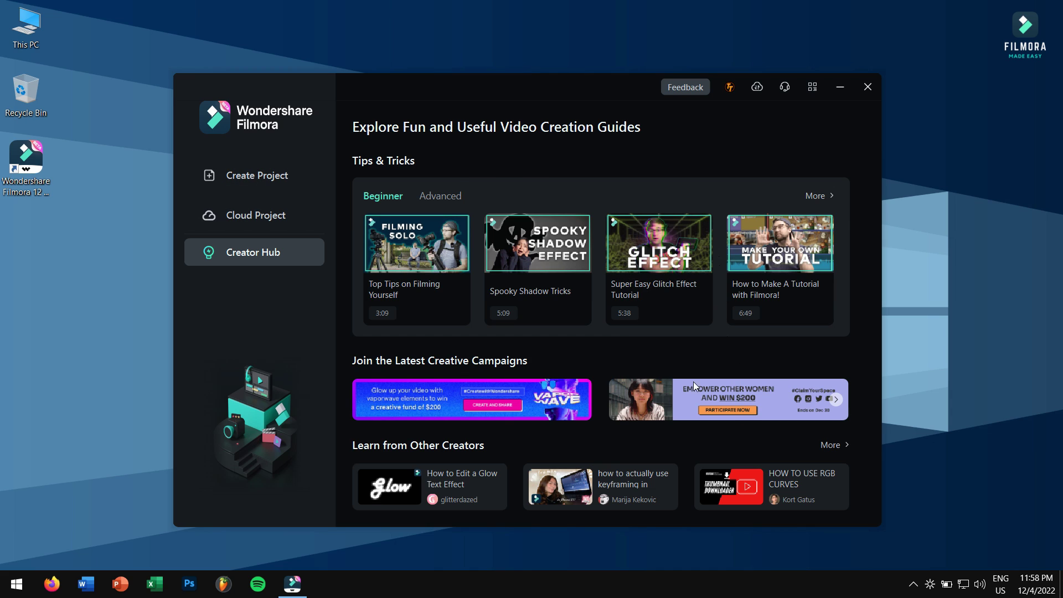
{"action": "left_click", "coordinate": [451, 199]}
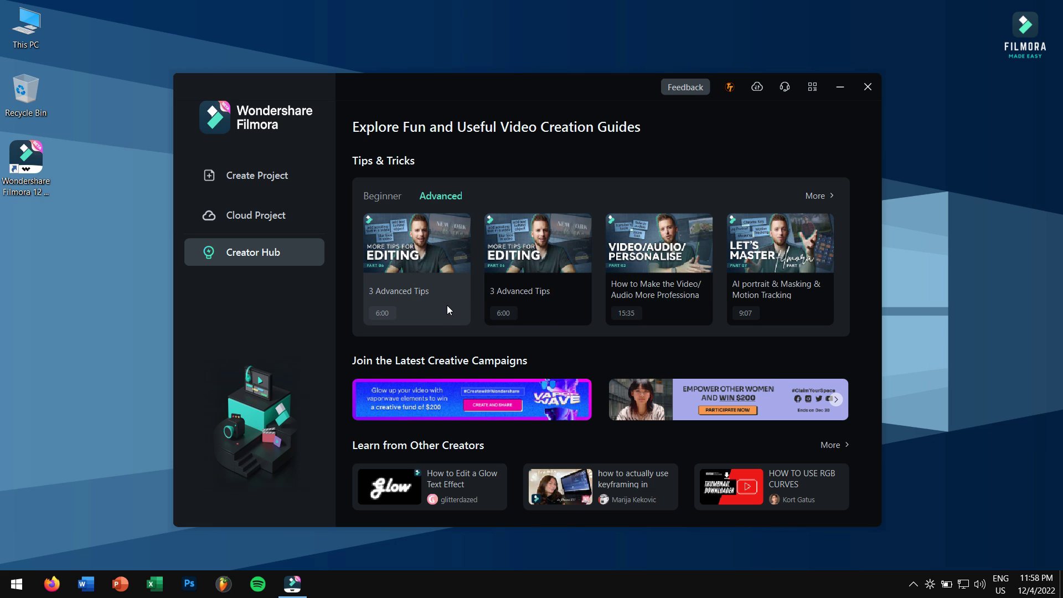
{"action": "left_click", "coordinate": [292, 175]}
{"action": "left_click", "coordinate": [500, 214]}
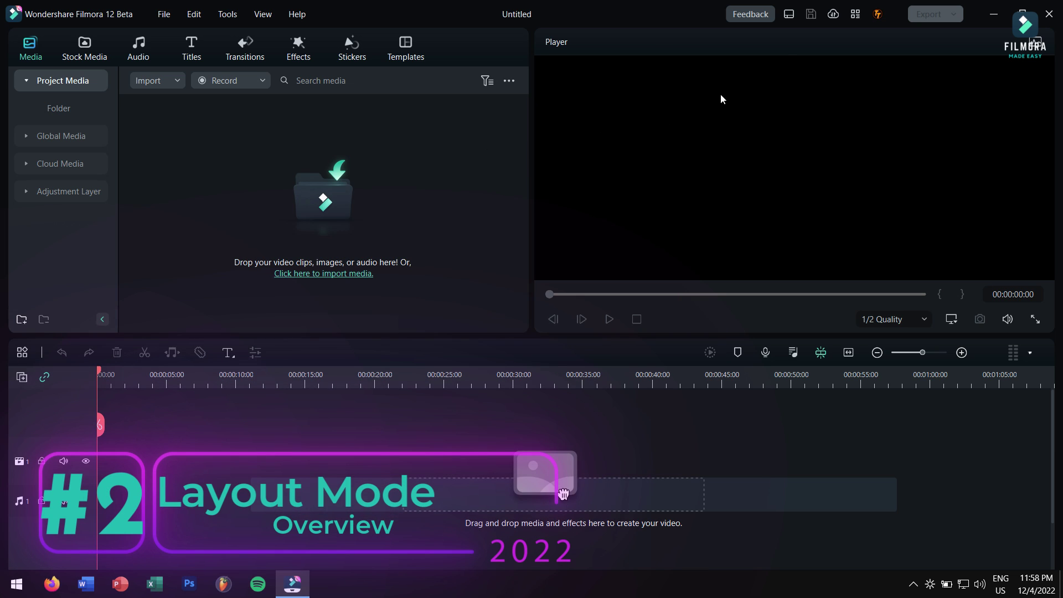
{"action": "left_click", "coordinate": [793, 17]}
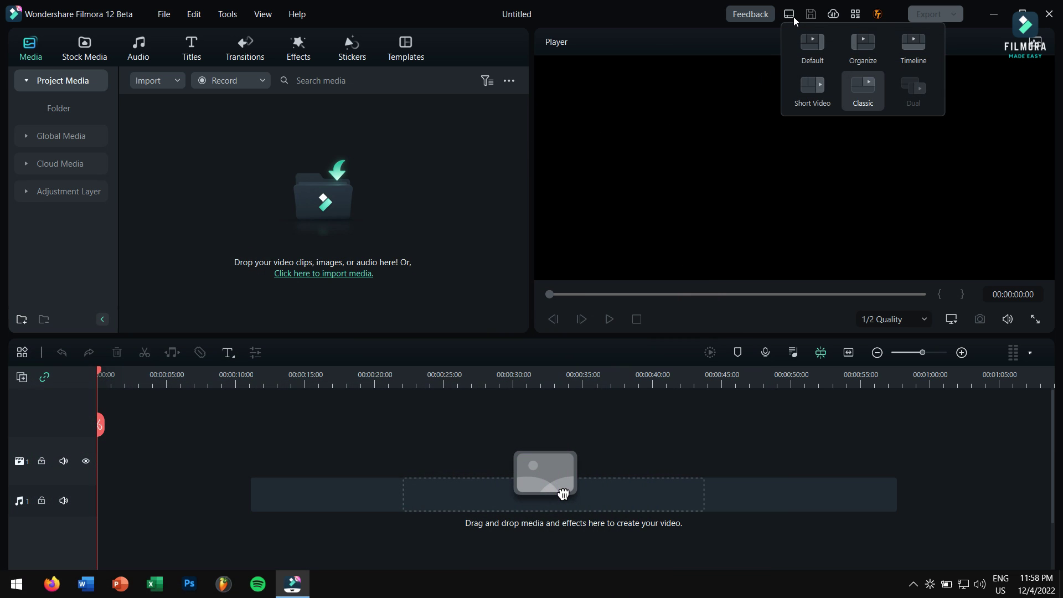
{"action": "left_click", "coordinate": [813, 88]}
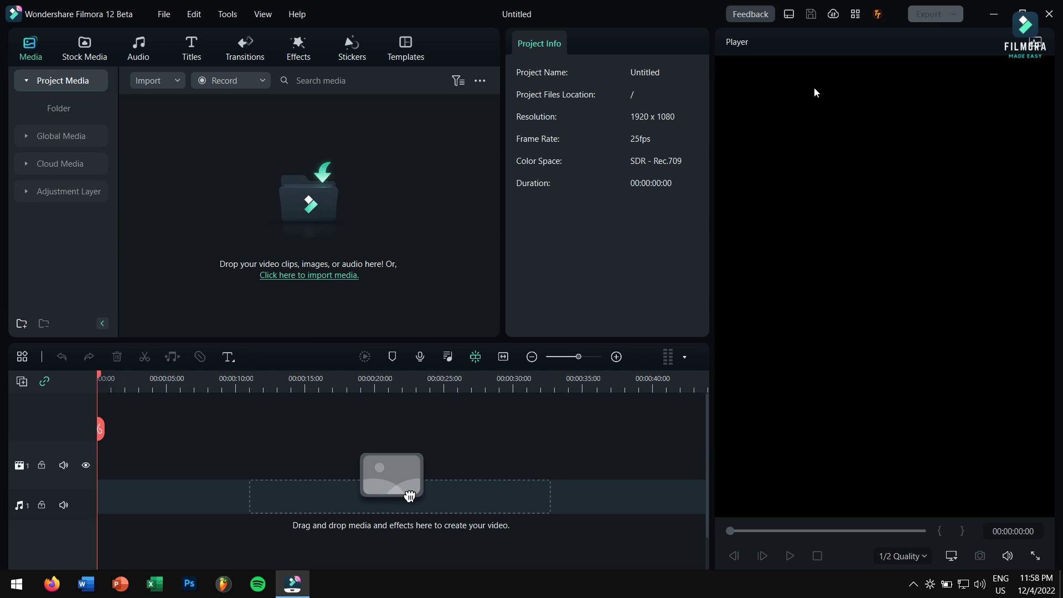
{"action": "left_click", "coordinate": [795, 15]}
{"action": "left_click", "coordinate": [811, 49]}
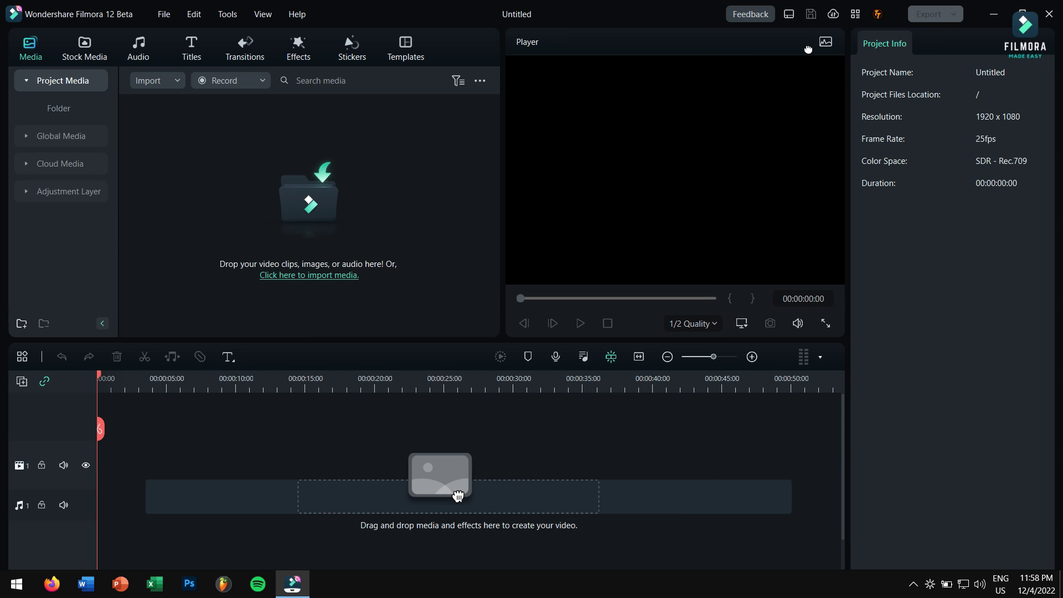
{"action": "left_click", "coordinate": [796, 18]}
{"action": "left_click", "coordinate": [868, 85]}
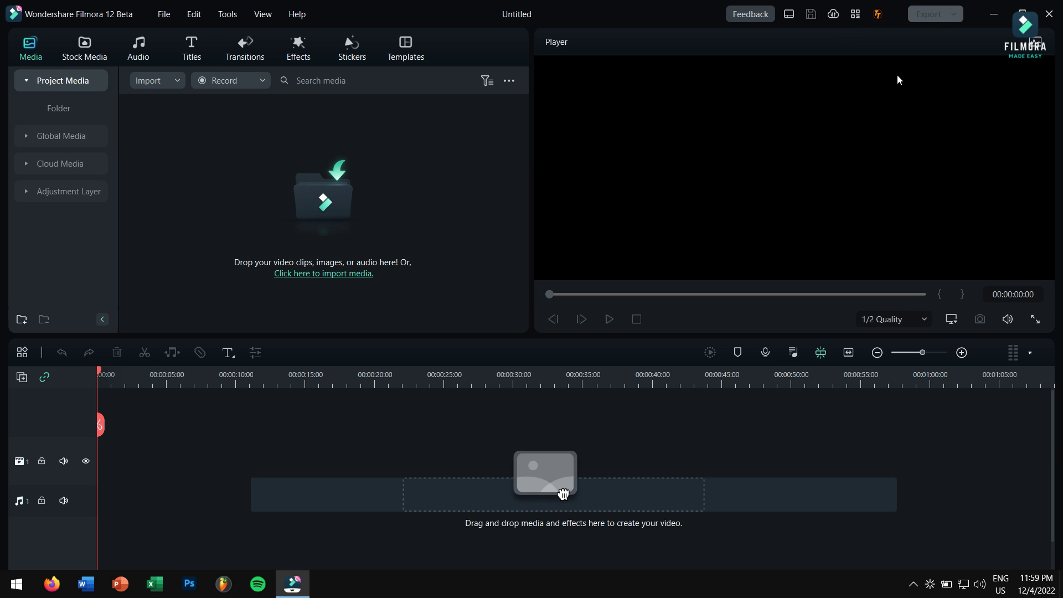
- Open Keyboard Shortcuts and switch the preset to Adobe Premiere Pro
{"action": "left_click", "coordinate": [855, 15]}
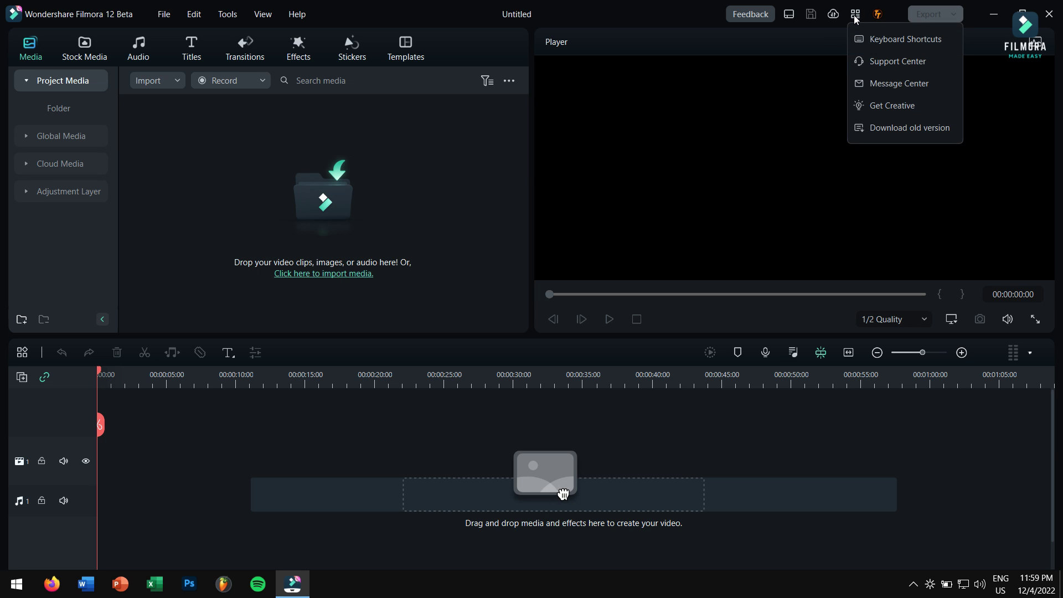
{"action": "left_click", "coordinate": [947, 44]}
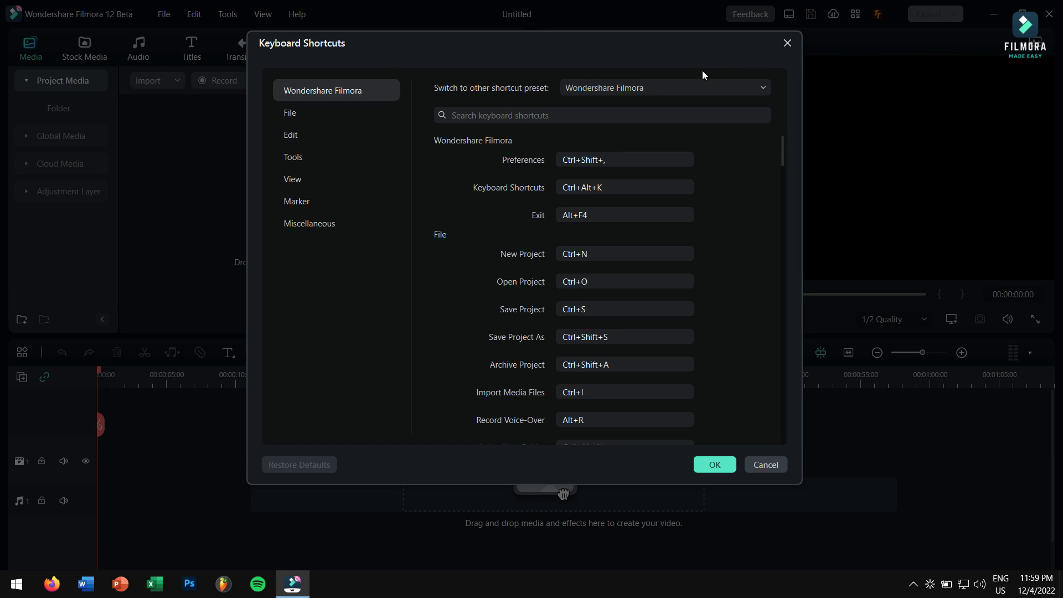
{"action": "left_click", "coordinate": [640, 85]}
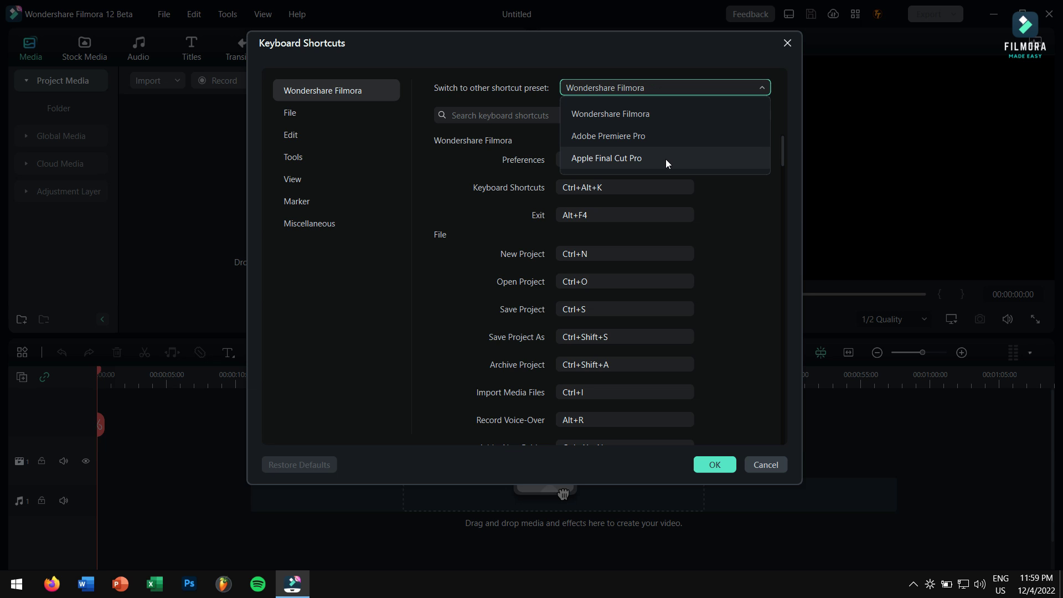
{"action": "left_click", "coordinate": [689, 134]}
- Try the Apple Final Cut Pro preset, then restore the Wondershare Filmora preset
{"action": "left_click", "coordinate": [687, 86]}
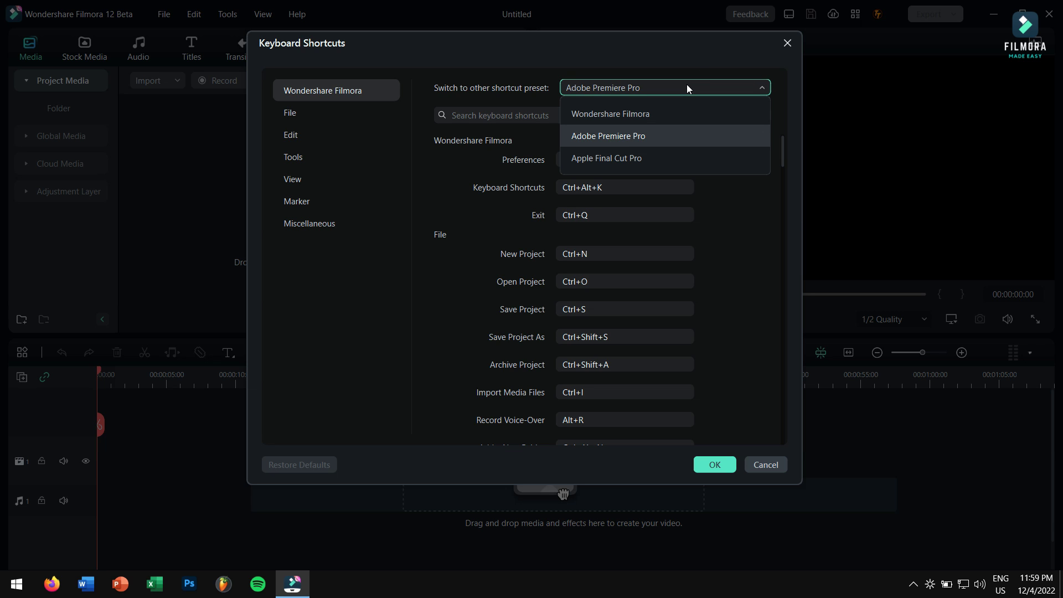
{"action": "left_click", "coordinate": [673, 158]}
{"action": "scroll", "coordinate": [643, 295], "scroll_direction": "down", "scroll_amount": 3}
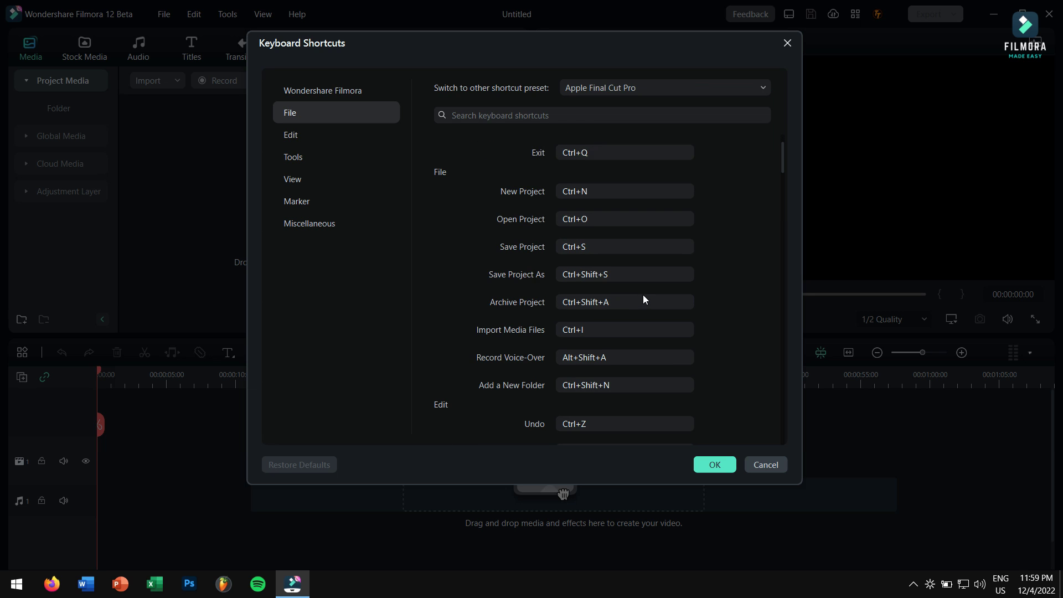
{"action": "scroll", "coordinate": [645, 294], "scroll_direction": "up", "scroll_amount": 3}
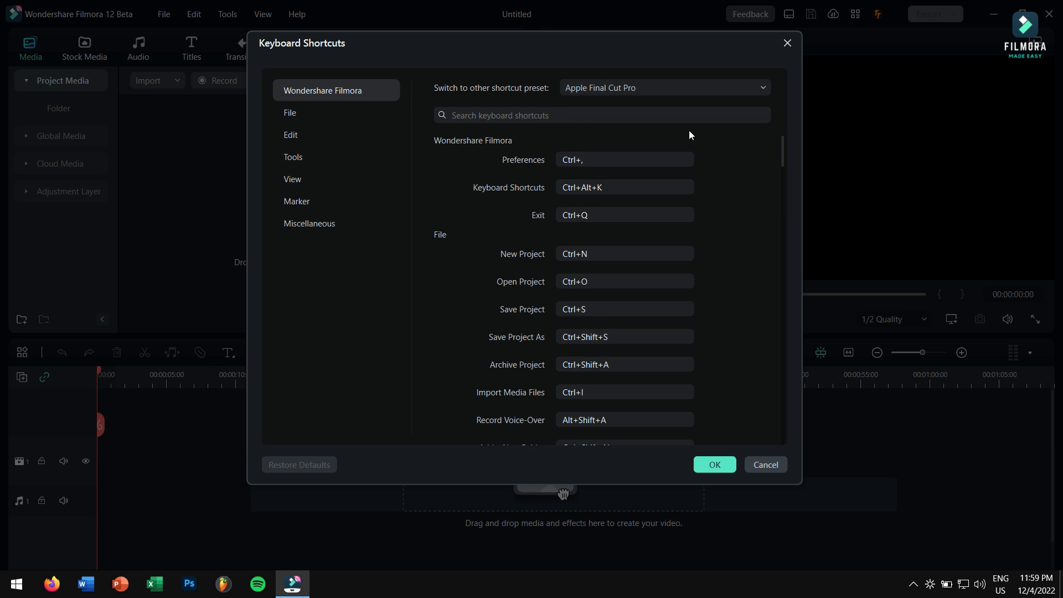
{"action": "left_click", "coordinate": [702, 88]}
{"action": "left_click", "coordinate": [696, 112]}
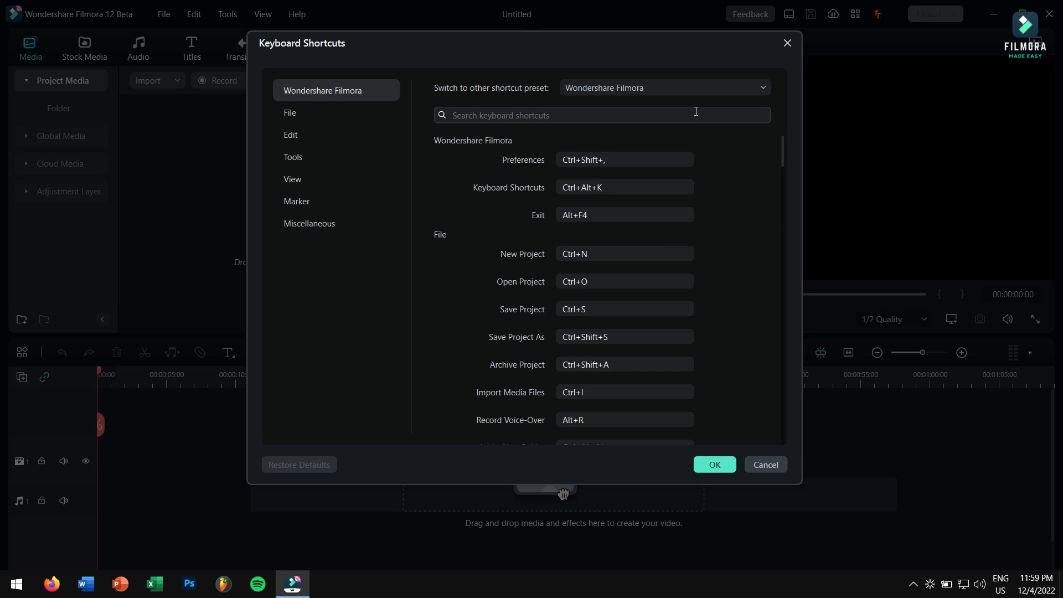
- Cancel the Keyboard Shortcuts settings and bring up the File menu to open a project
{"action": "left_click", "coordinate": [765, 465]}
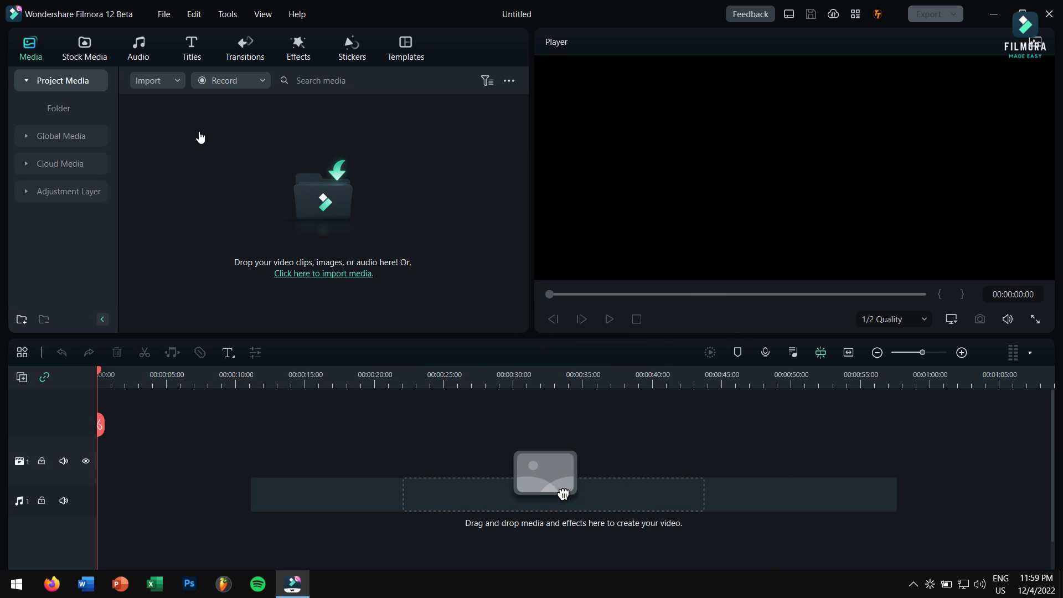
{"action": "left_click", "coordinate": [164, 14]}
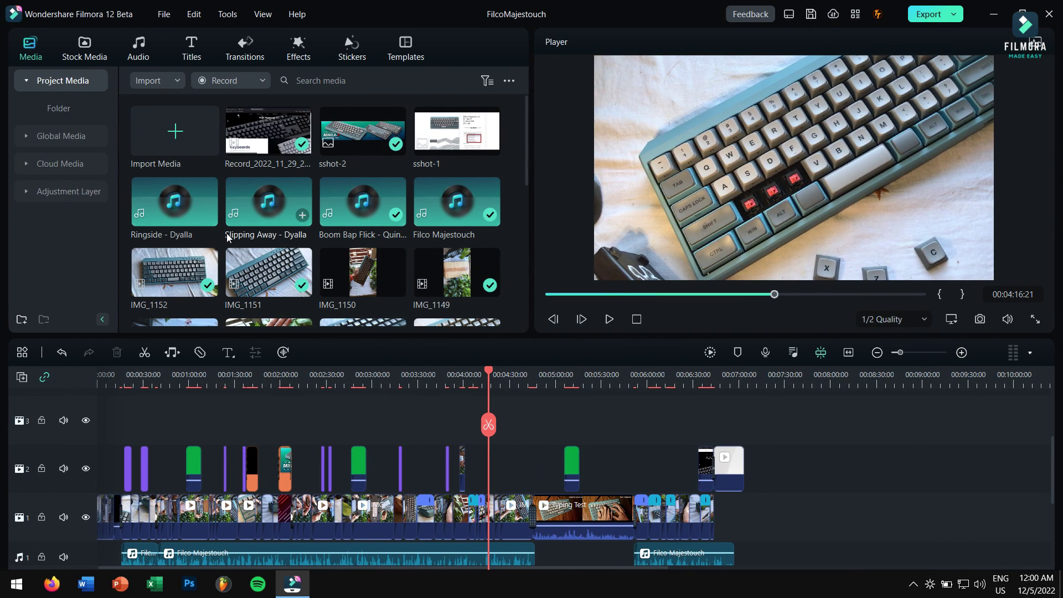
- Add an Adjustment Layer on track 3 above the clips at the playhead
{"action": "left_click", "coordinate": [58, 191]}
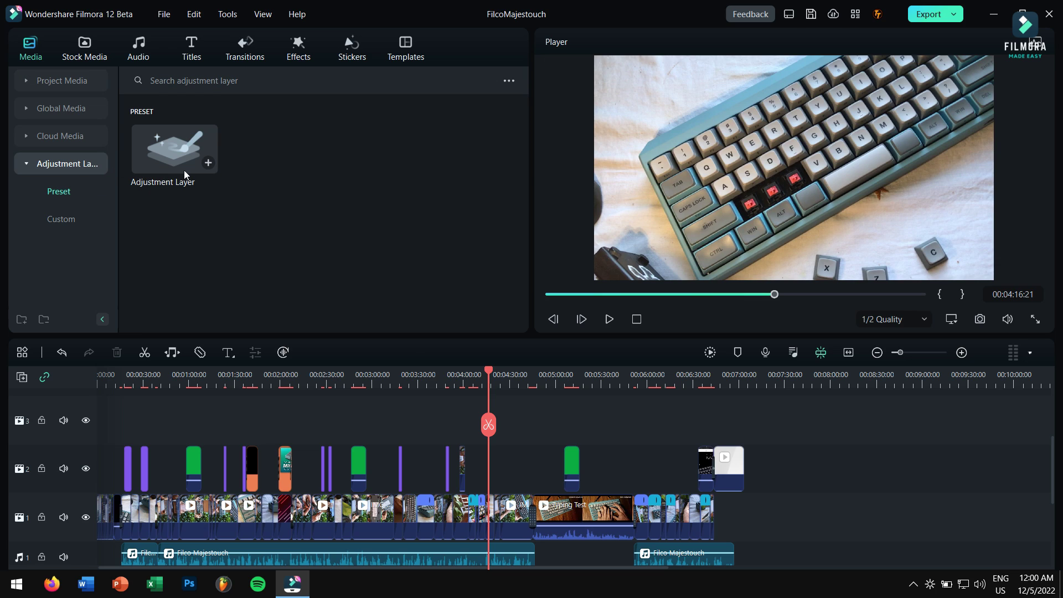
{"action": "left_click_drag", "start_coordinate": [178, 166], "coordinate": [493, 442]}
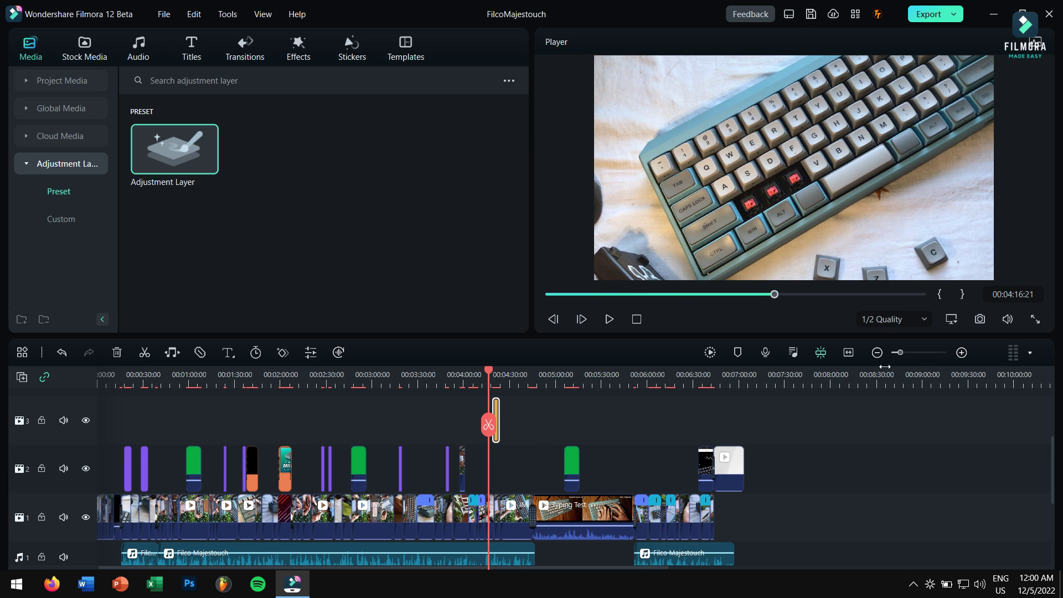
{"action": "left_click", "coordinate": [912, 353]}
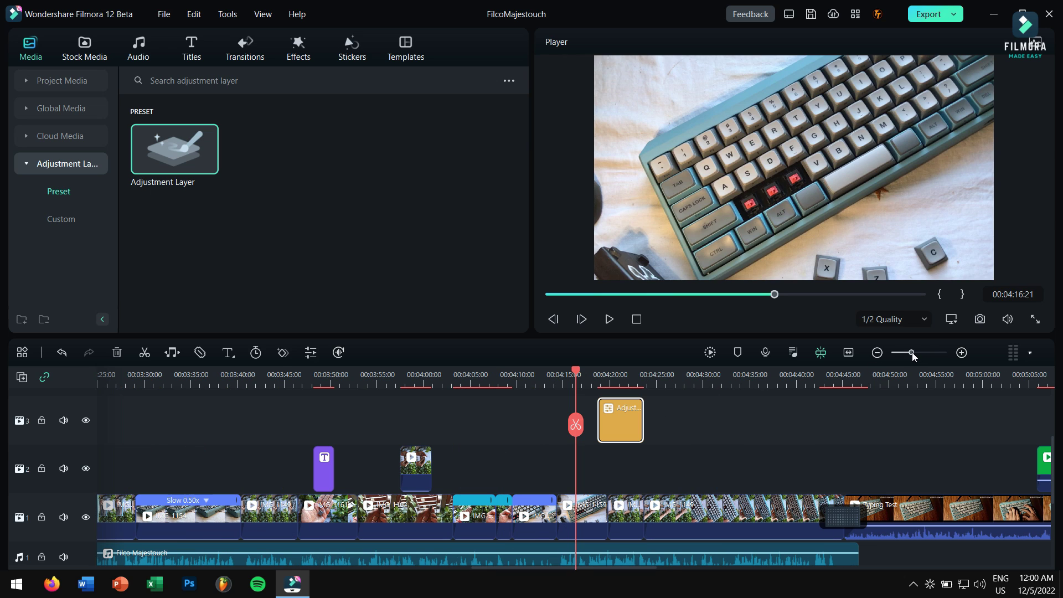
- Give the adjustment layer the Cool Film color preset after trying Dark Film
{"action": "double_click", "coordinate": [622, 420]}
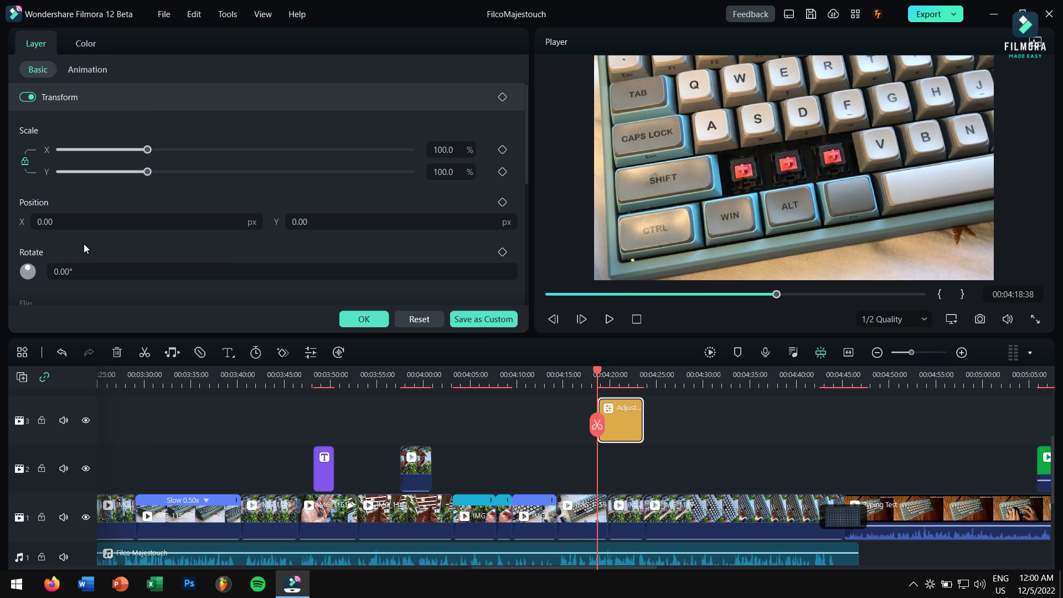
{"action": "left_click", "coordinate": [88, 44]}
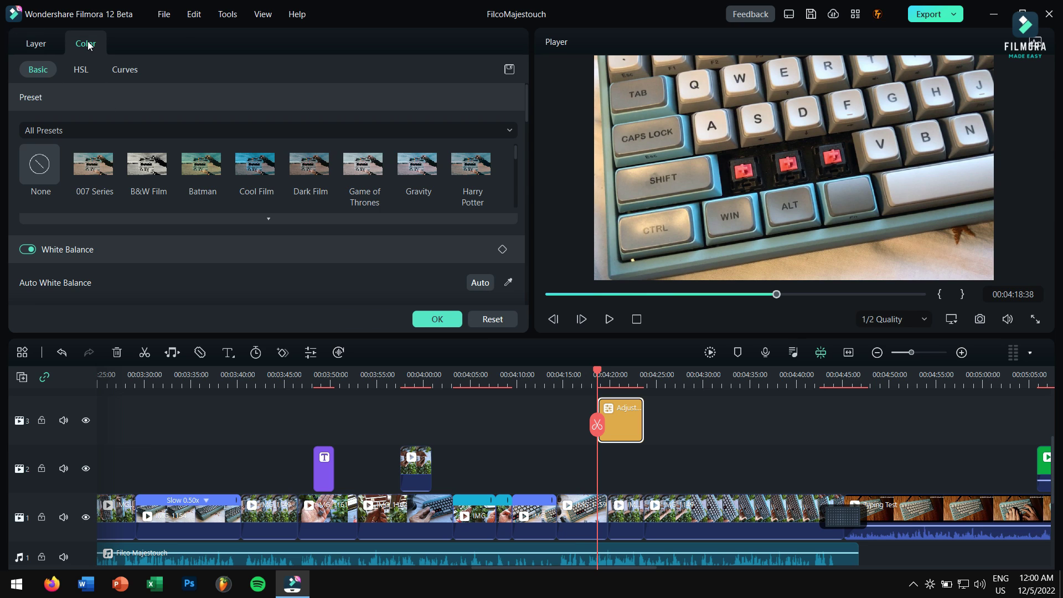
{"action": "left_click", "coordinate": [298, 170]}
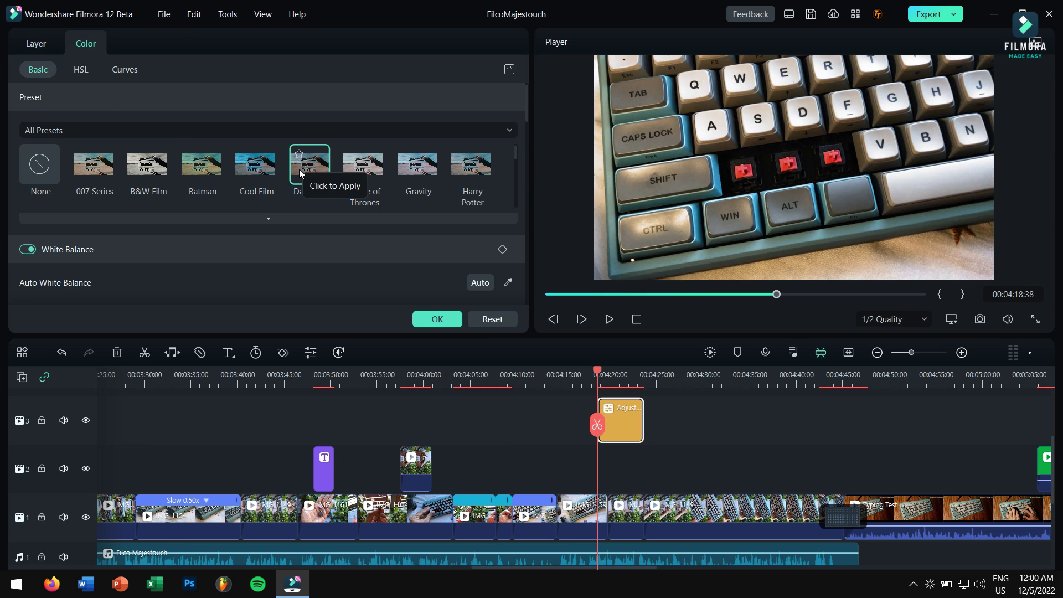
{"action": "left_click", "coordinate": [258, 167]}
- Confirm the color settings and extend the adjustment layer over the clips around 00:04:06
{"action": "left_click", "coordinate": [452, 323]}
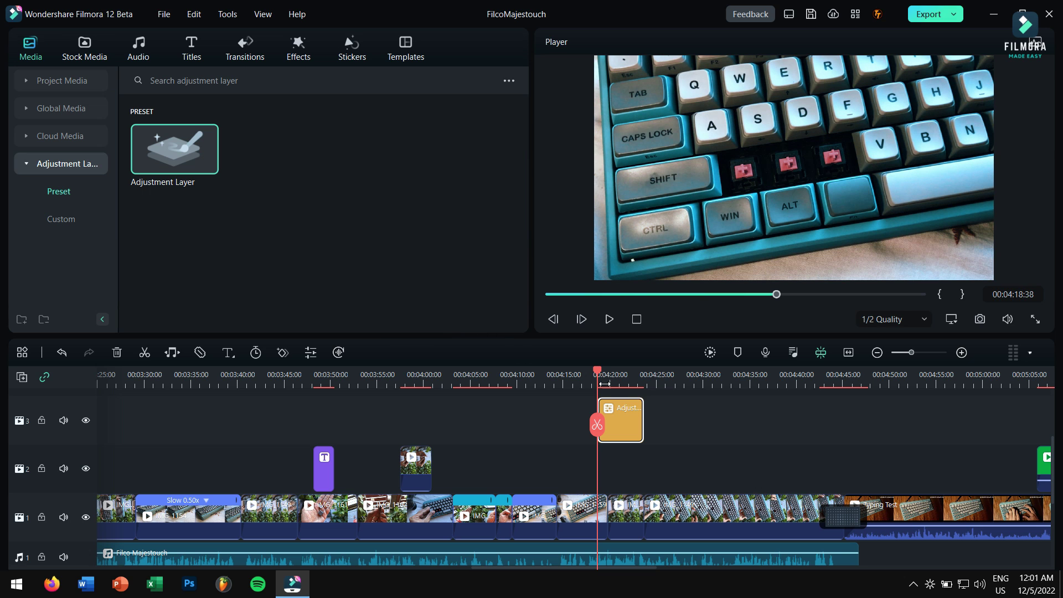
{"action": "left_click_drag", "start_coordinate": [644, 407], "coordinate": [554, 418]}
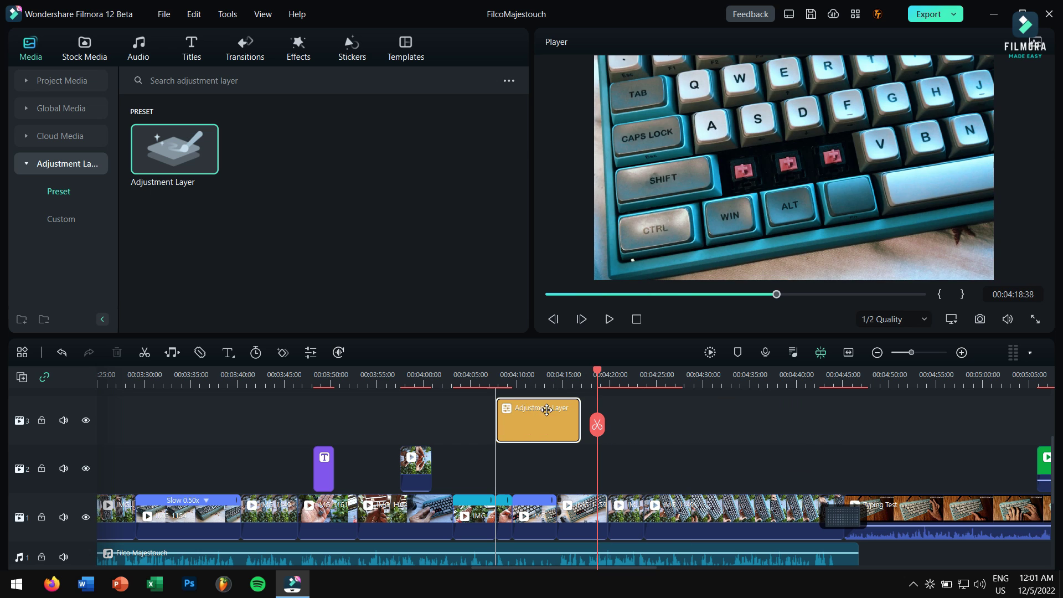
{"action": "left_click", "coordinate": [486, 382]}
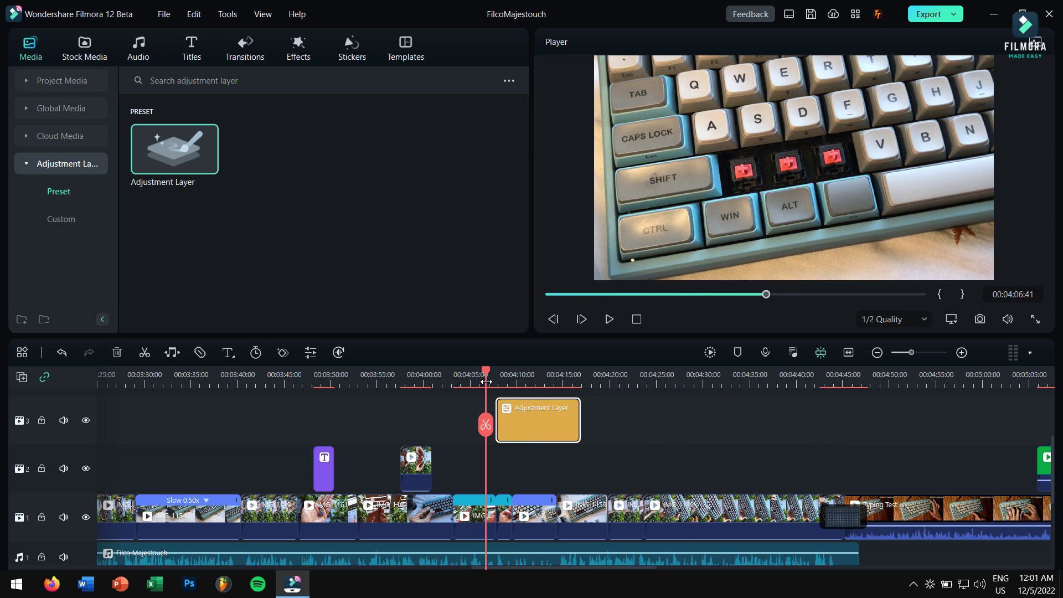
{"action": "left_click", "coordinate": [510, 377]}
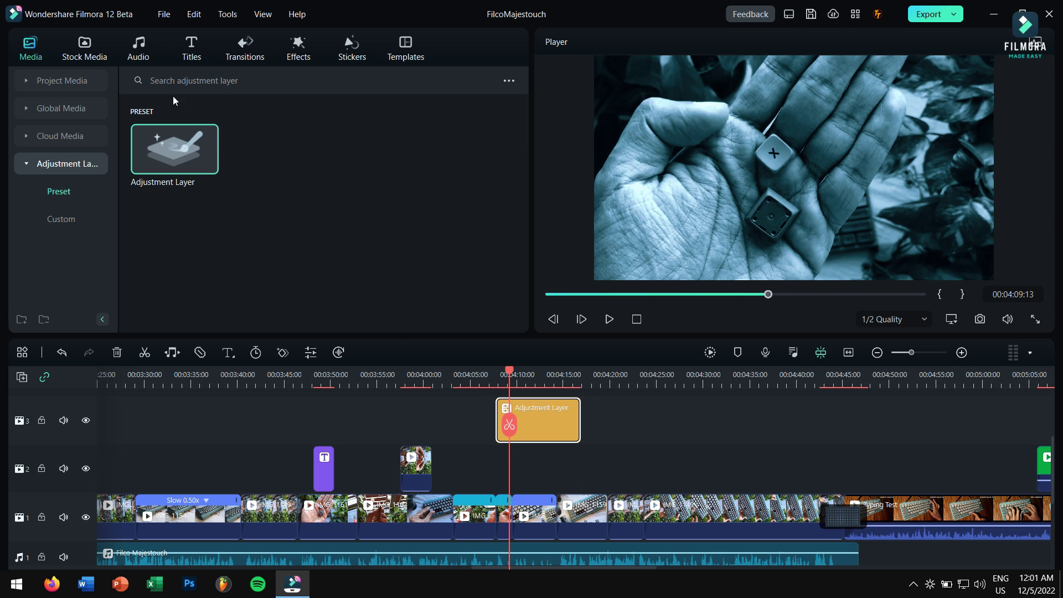
{"action": "left_click", "coordinate": [164, 13]}
- Start a new 16:9 (Widescreen) project, discarding the current project's changes
{"action": "mouse_move", "coordinate": [326, 35]}
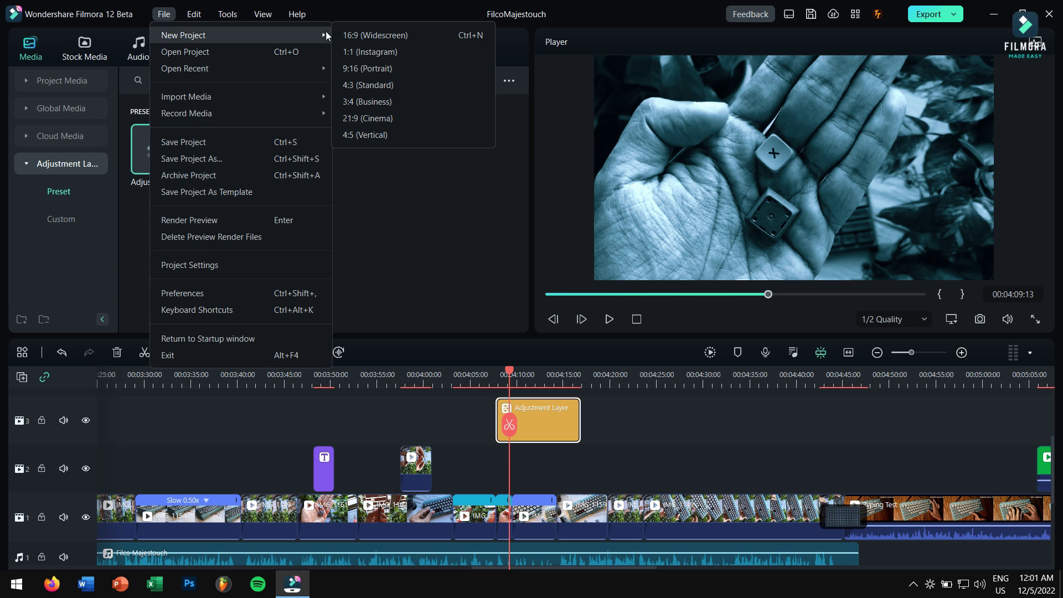
{"action": "left_click", "coordinate": [358, 33]}
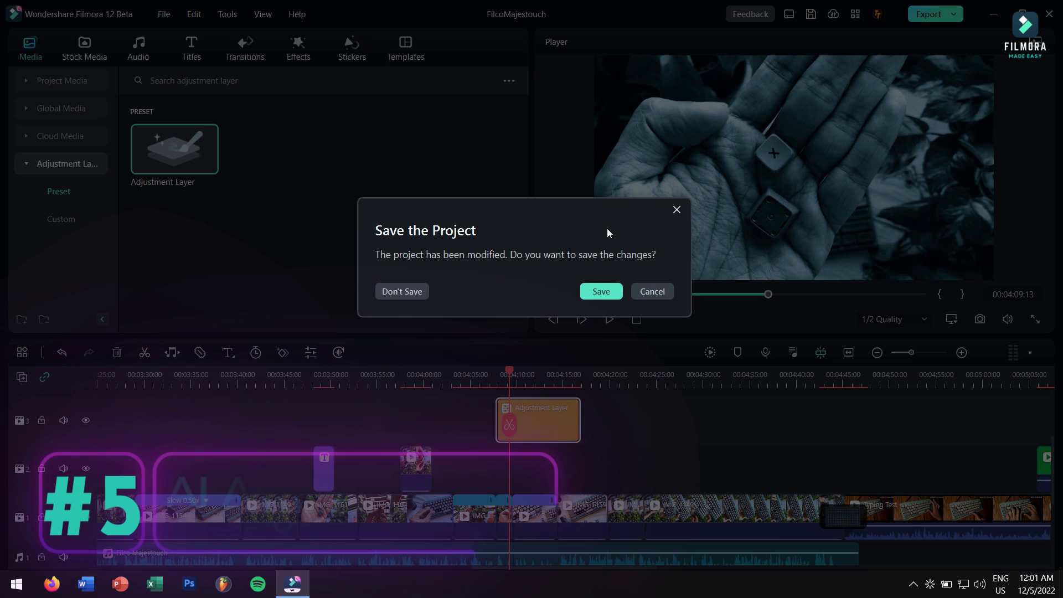
{"action": "left_click", "coordinate": [400, 290]}
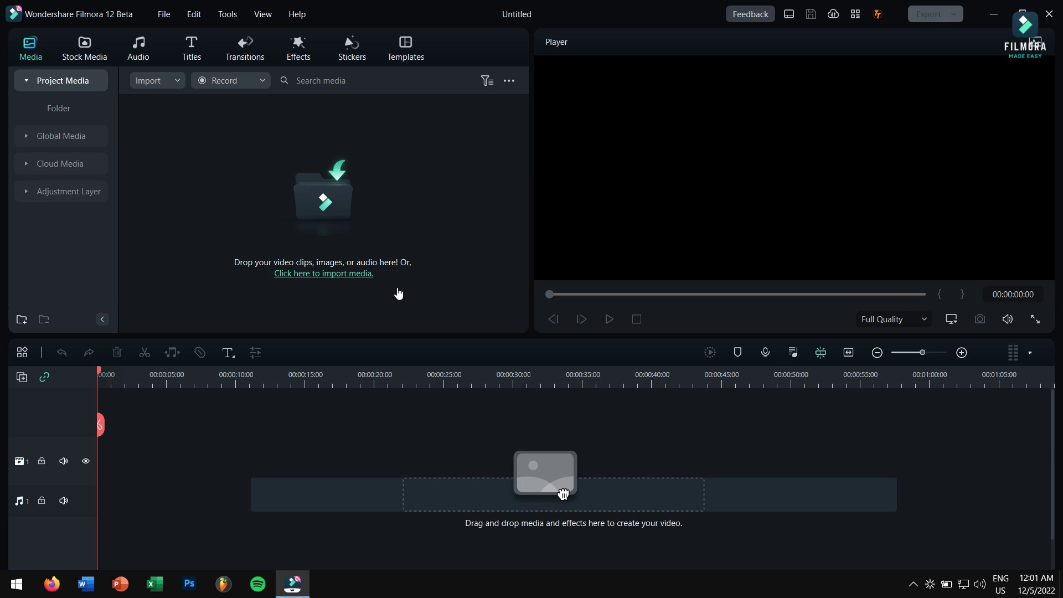
- Import Bazaar - ViBro™.mp3, place it on the audio track, and zoom the timeline out
{"action": "left_click", "coordinate": [373, 273]}
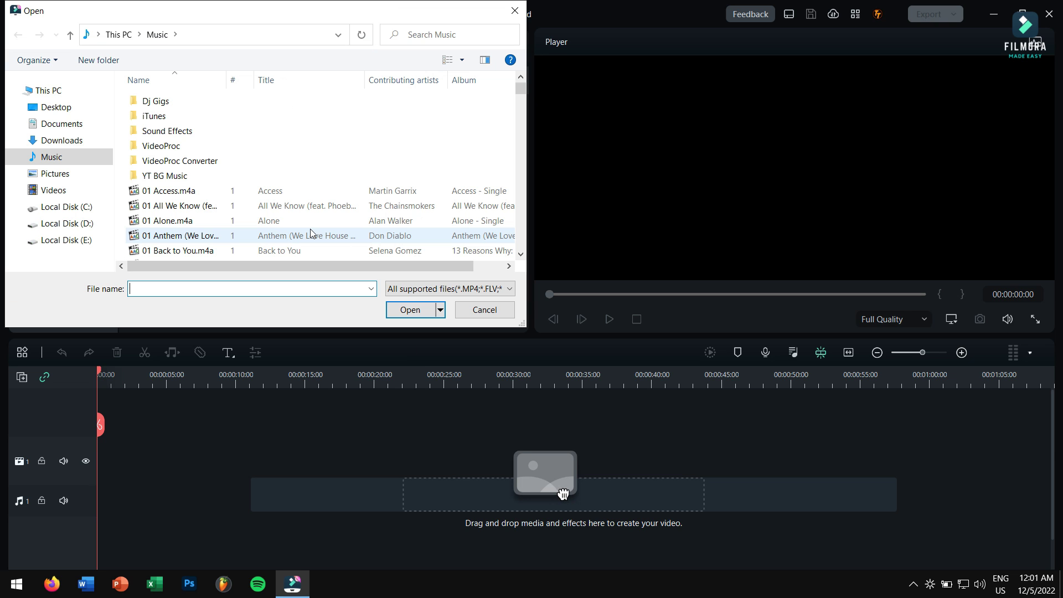
{"action": "type", "text": "ba"}
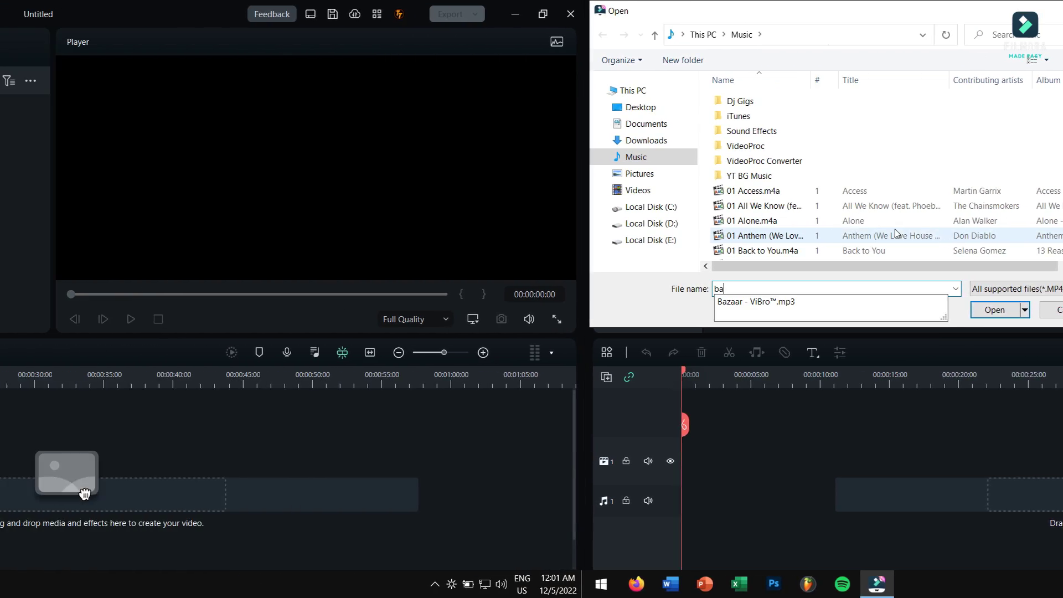
{"action": "key", "text": "Down"}
{"action": "key", "text": "Return"}
{"action": "left_click_drag", "start_coordinate": [272, 191], "coordinate": [102, 490]}
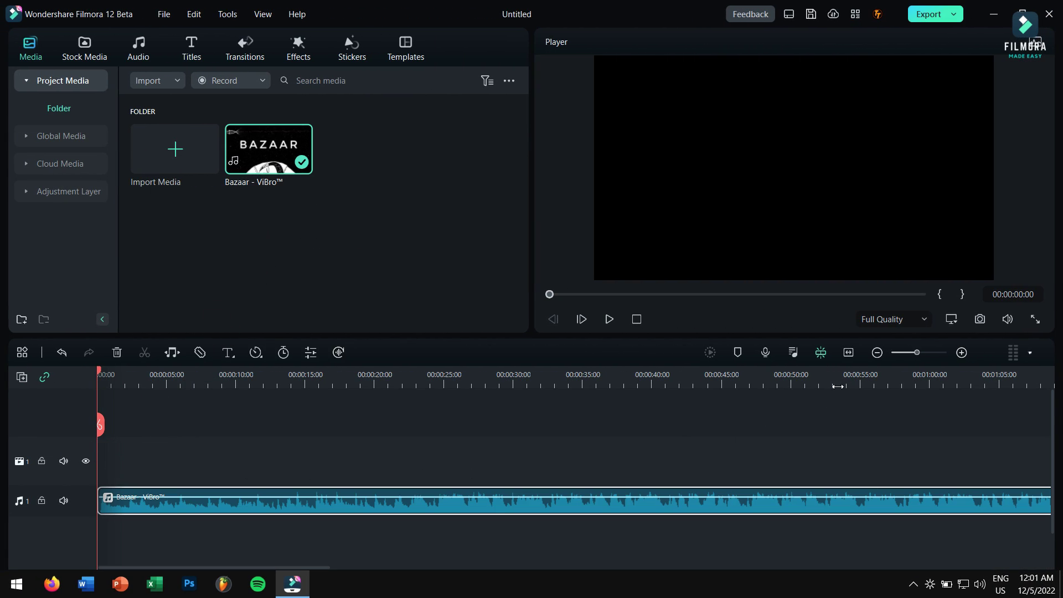
{"action": "left_click_drag", "start_coordinate": [910, 354], "coordinate": [903, 355]}
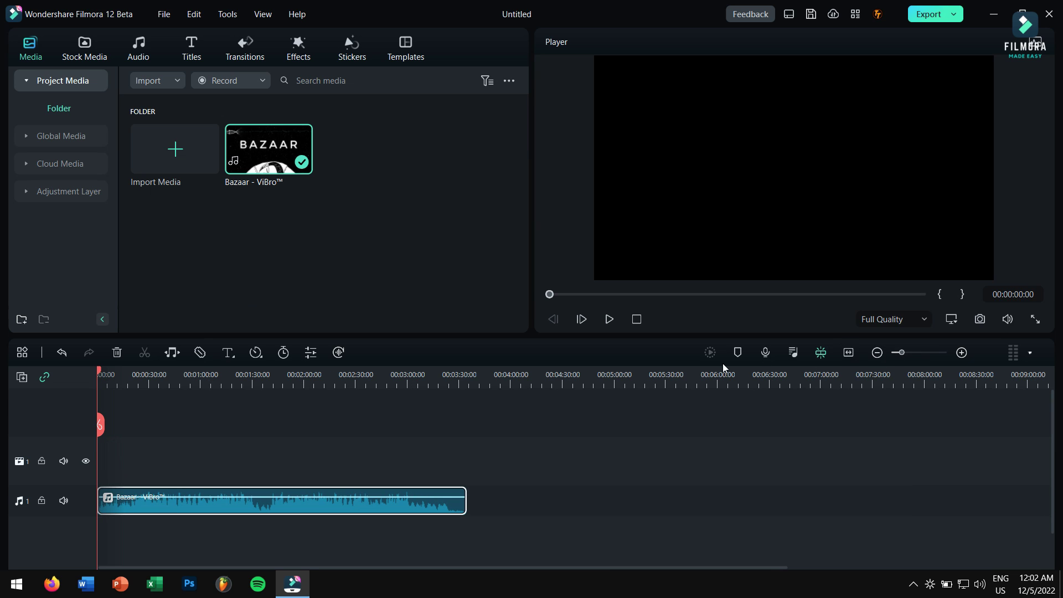
- Use Audio Stretch to lengthen the Bazaar clip to end near 00:08:00
{"action": "left_click", "coordinate": [171, 353]}
{"action": "left_click_drag", "start_coordinate": [463, 491], "coordinate": [929, 507]}
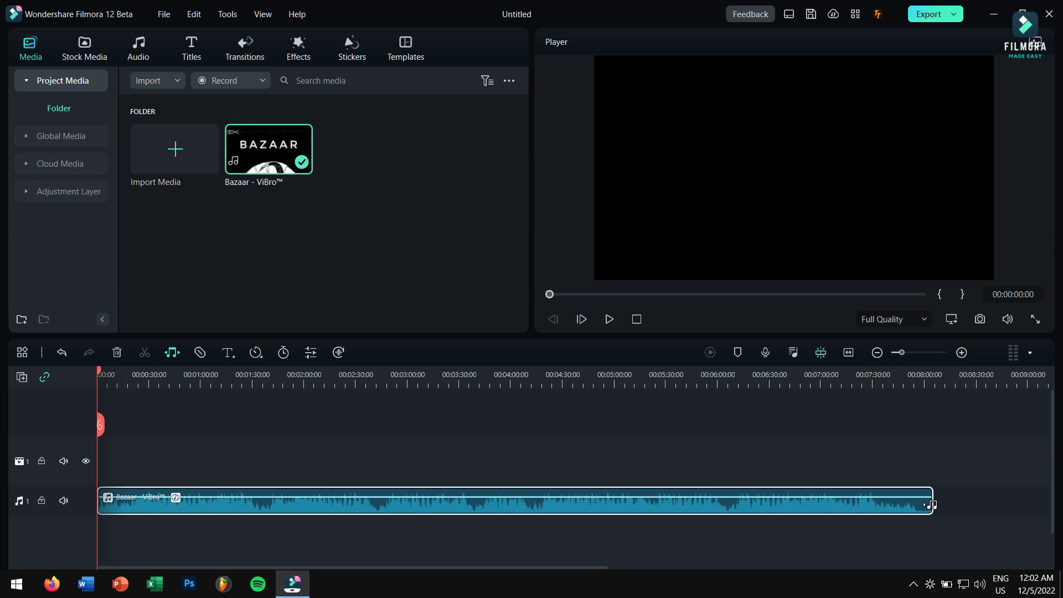
{"action": "left_click", "coordinate": [279, 384]}
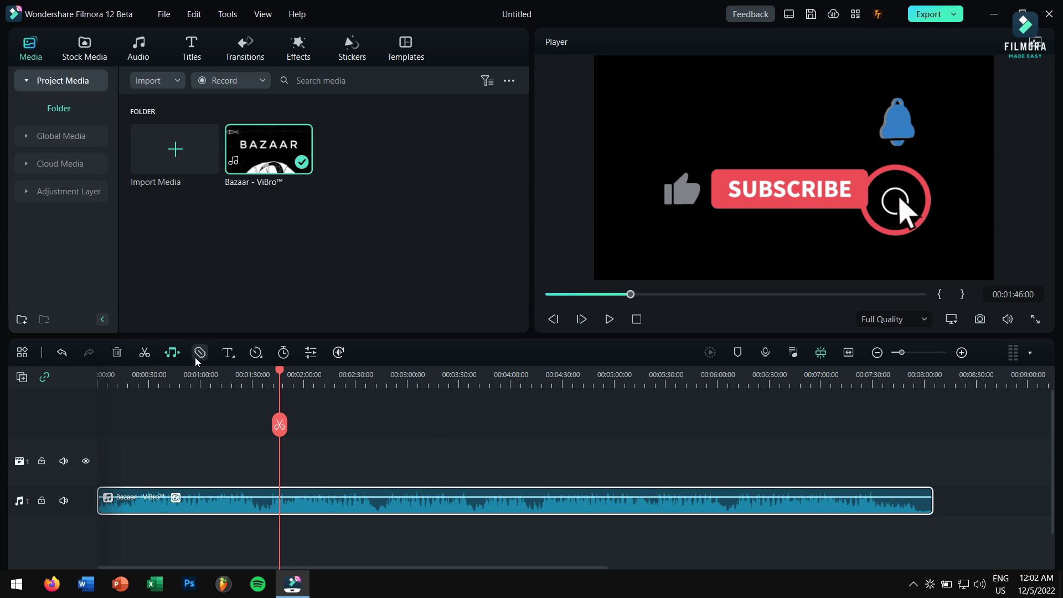
{"action": "left_click", "coordinate": [387, 381]}
{"action": "left_click", "coordinate": [514, 380]}
{"action": "left_click", "coordinate": [643, 380]}
{"action": "left_click", "coordinate": [748, 377]}
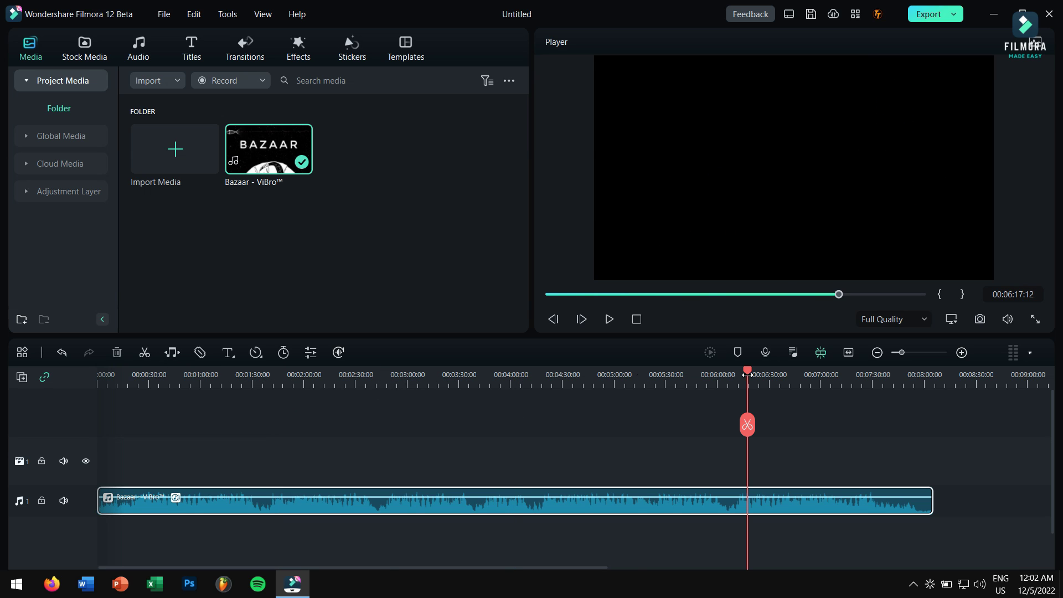
{"action": "left_click", "coordinate": [830, 373]}
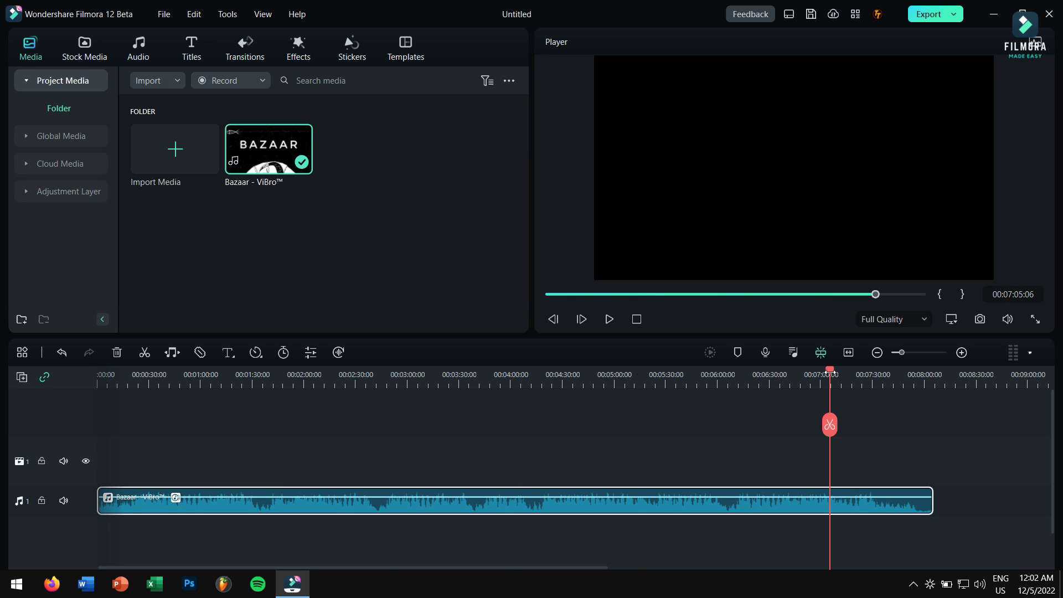
{"action": "left_click", "coordinate": [643, 386]}
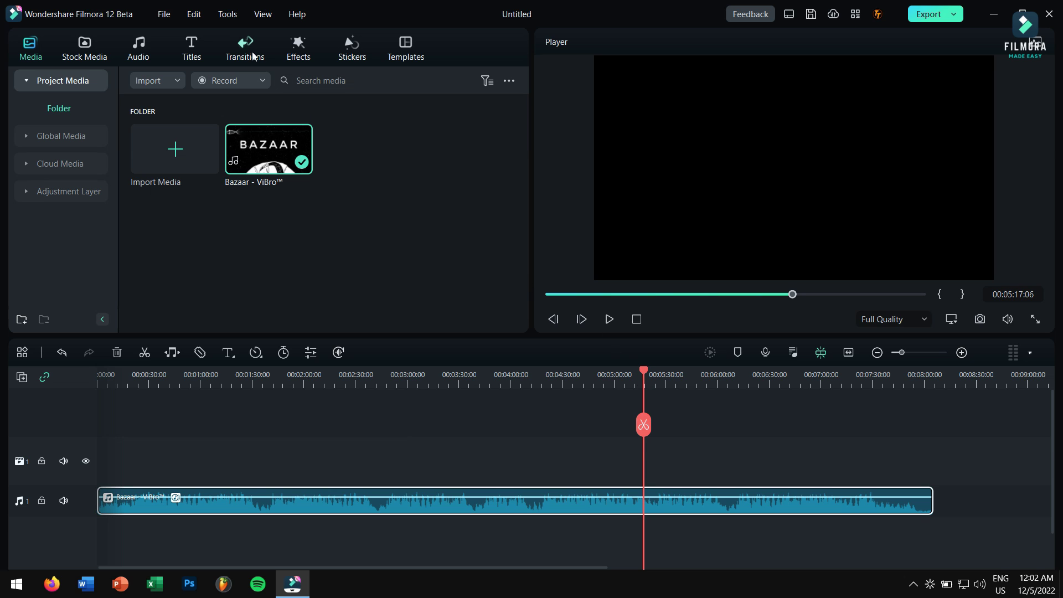
- Browse the Trending transitions, briefly play the stretched Bazaar audio, and preview Beam Transition 4
{"action": "left_click", "coordinate": [253, 55]}
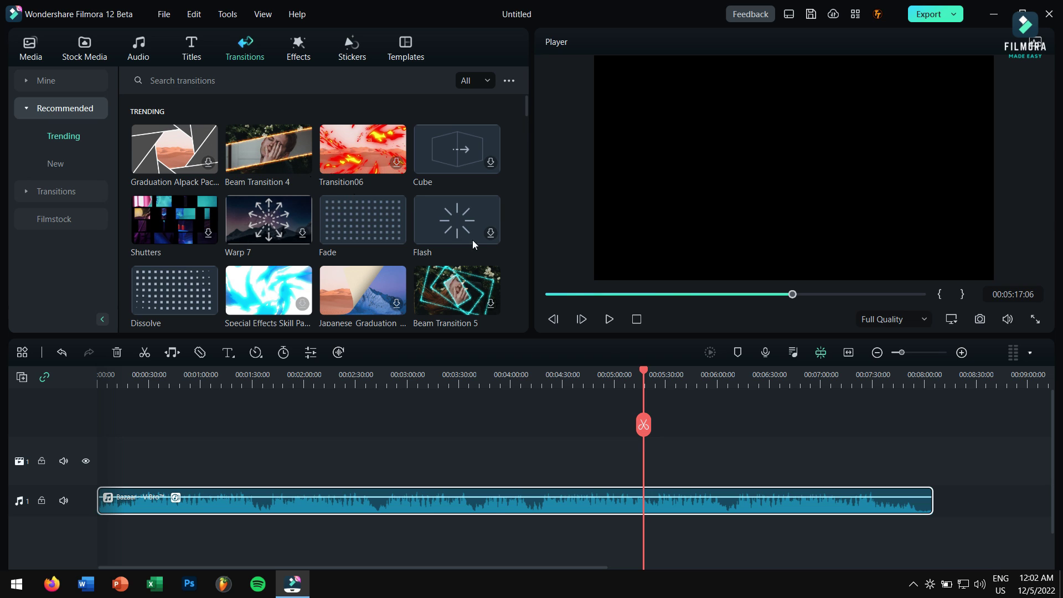
{"action": "left_click", "coordinate": [610, 319]}
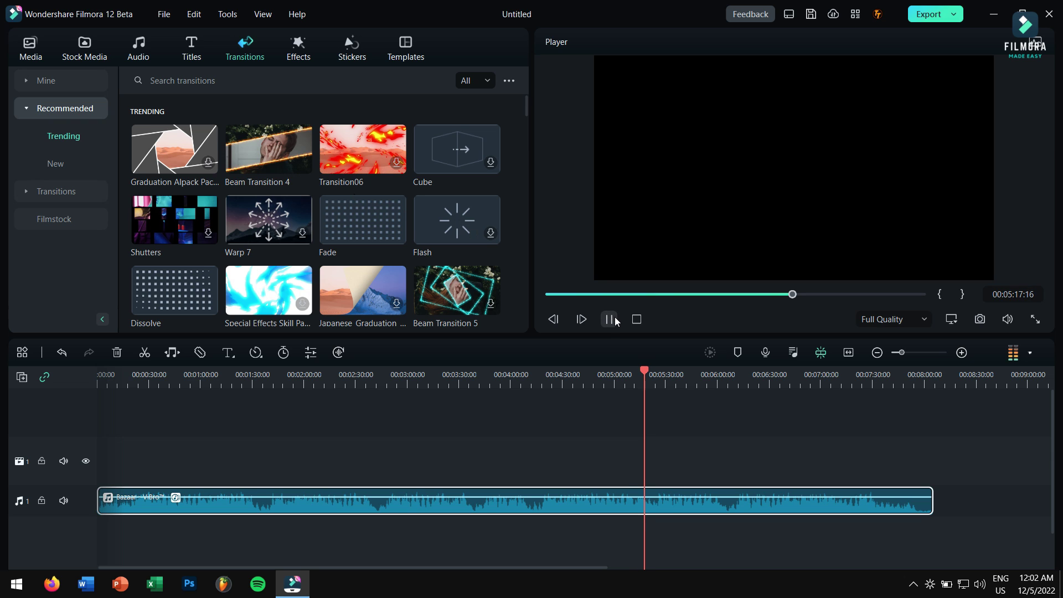
{"action": "left_click", "coordinate": [609, 319]}
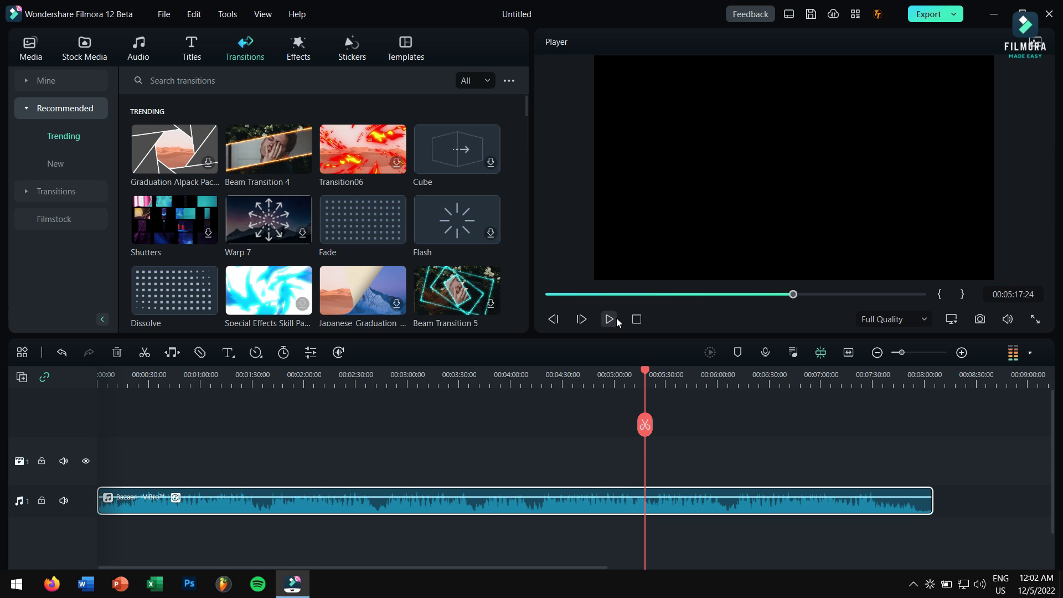
{"action": "left_click", "coordinate": [265, 161]}
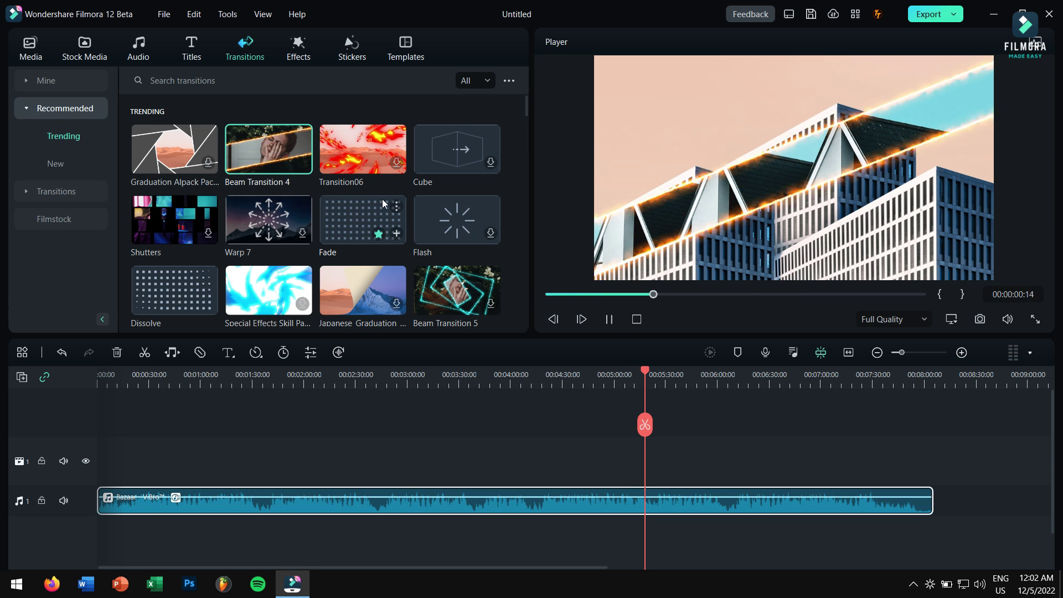